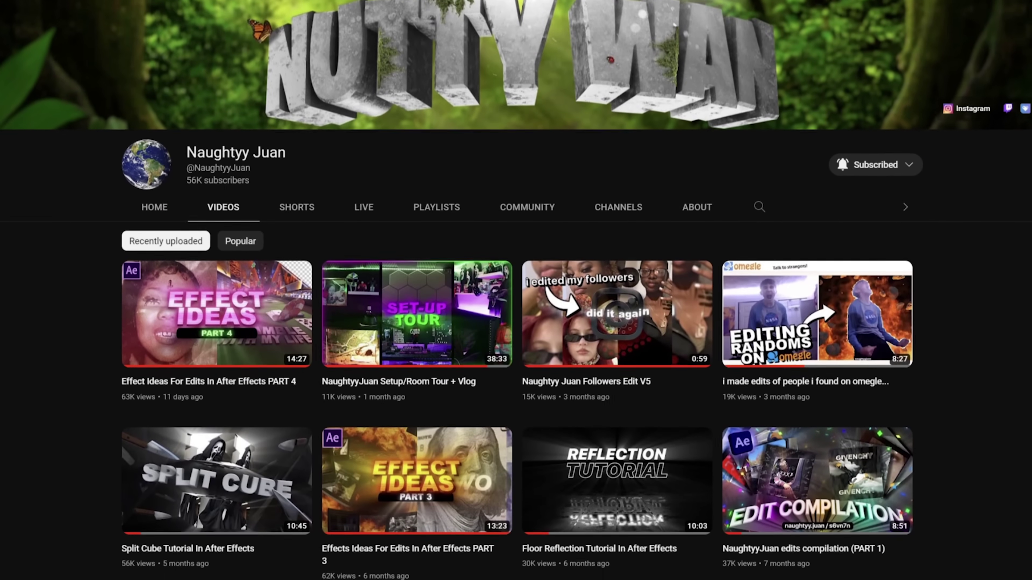
pyautogui.scroll(-4, 516, 290)
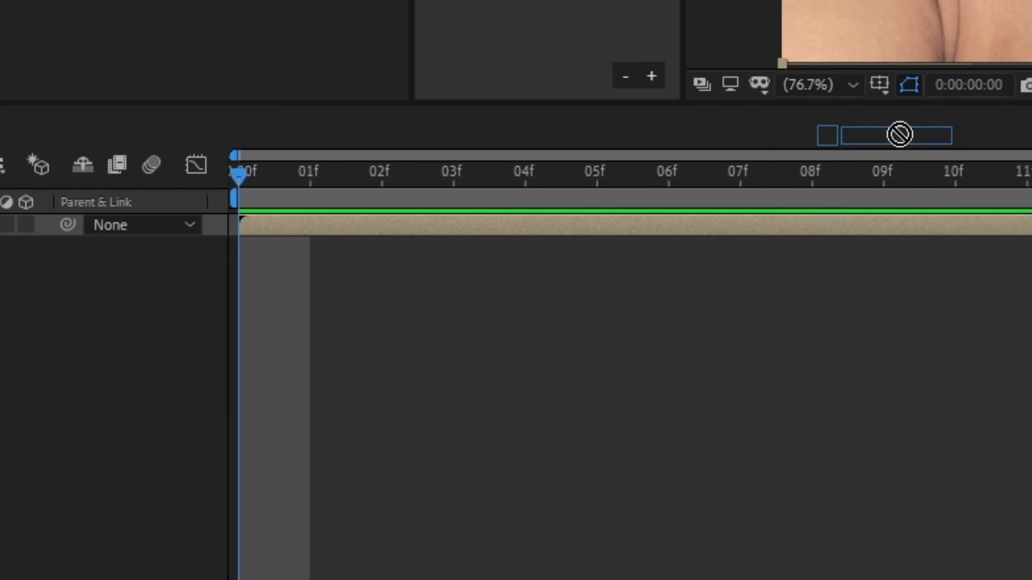
# Step: Apply the omino diffusion effect to the photo layer and compare it at Half, Third and Full preview resolution
pyautogui.moveTo(899, 134); pyautogui.dragTo(361, 235)
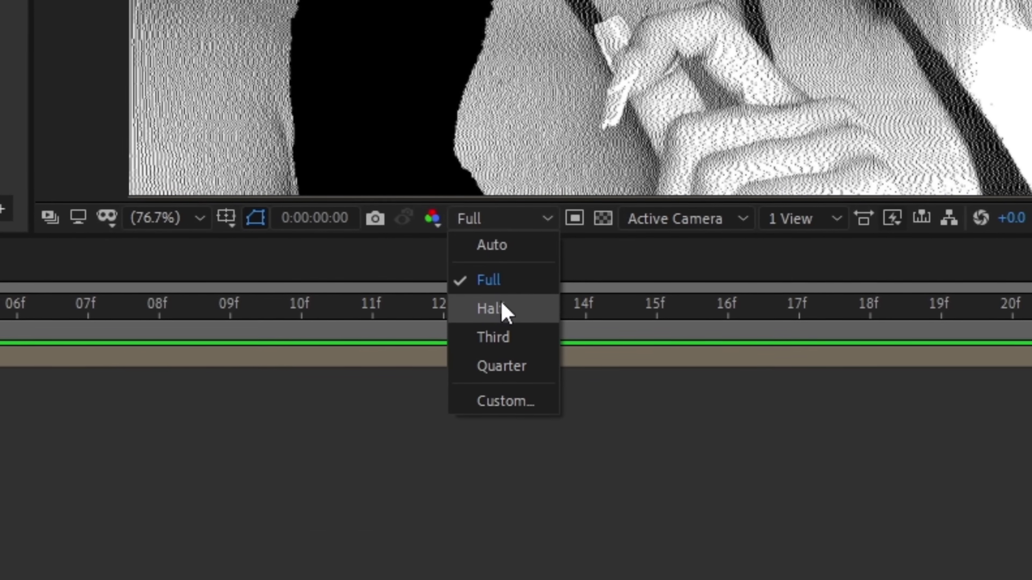
pyautogui.click(510, 421)
pyautogui.click(512, 392)
pyautogui.click(513, 430)
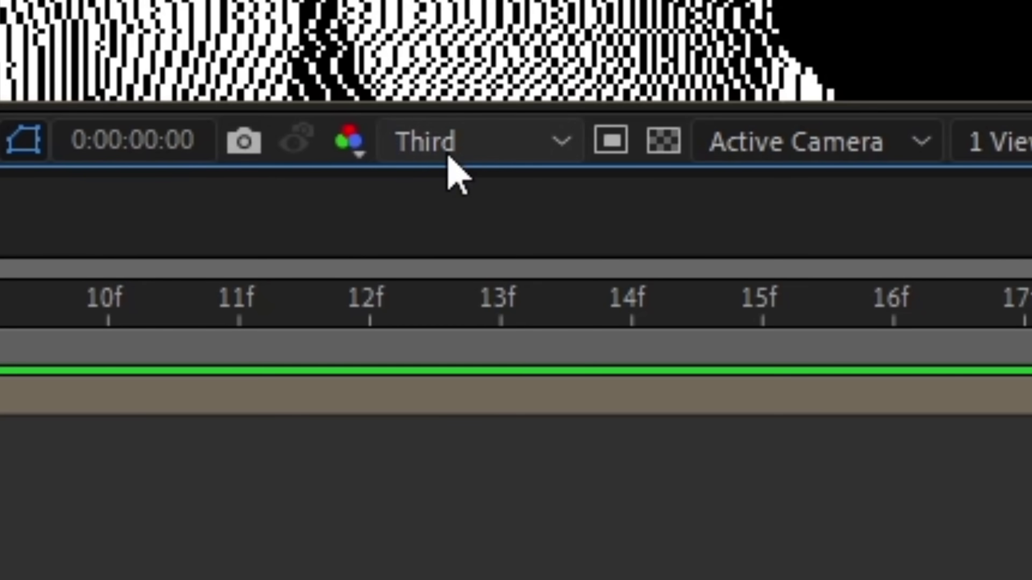
pyautogui.click(449, 153)
pyautogui.click(485, 250)
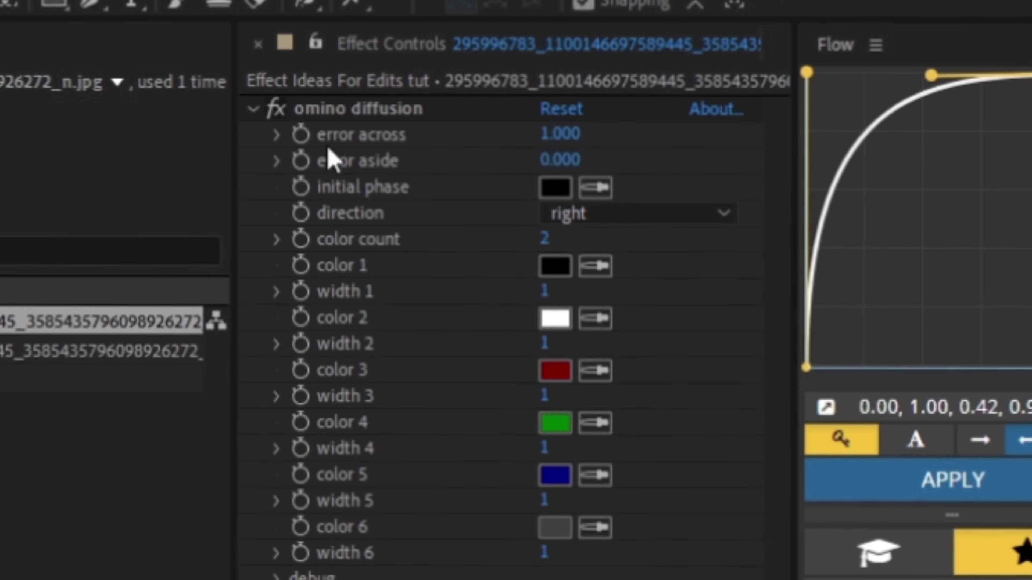
# Step: Vary the omino diffusion error across value and raise its color count to distort the photo with streaks and colours
pyautogui.moveTo(561, 142)
pyautogui.mouseDown()
pyautogui.moveTo(575, 142)
pyautogui.moveTo(565, 141)
pyautogui.mouseUp()
pyautogui.moveTo(42, 38)
pyautogui.mouseDown()
pyautogui.moveTo(60, 40)
pyautogui.moveTo(44, 40)
pyautogui.mouseUp()
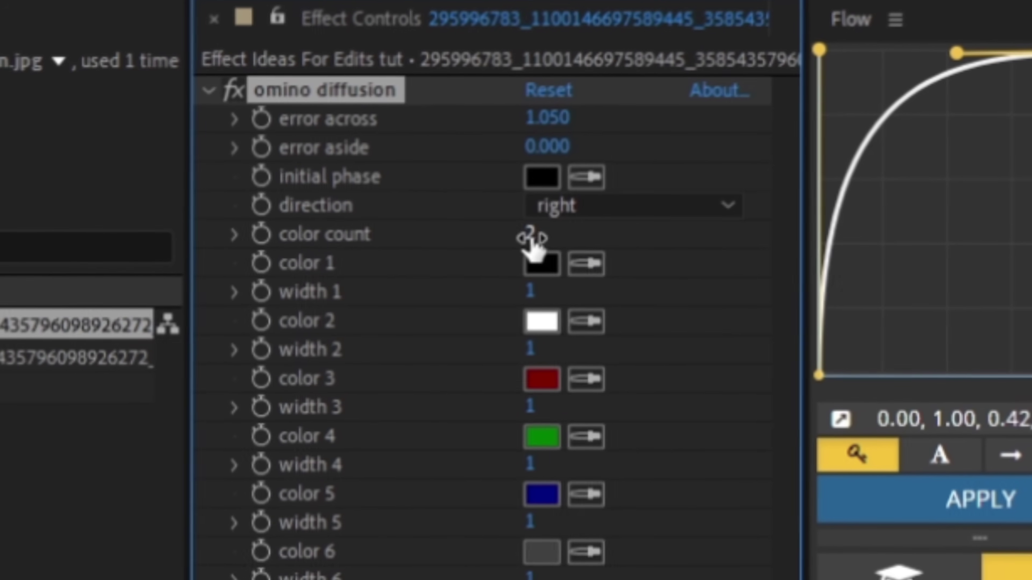
pyautogui.moveTo(532, 238); pyautogui.dragTo(539, 240)
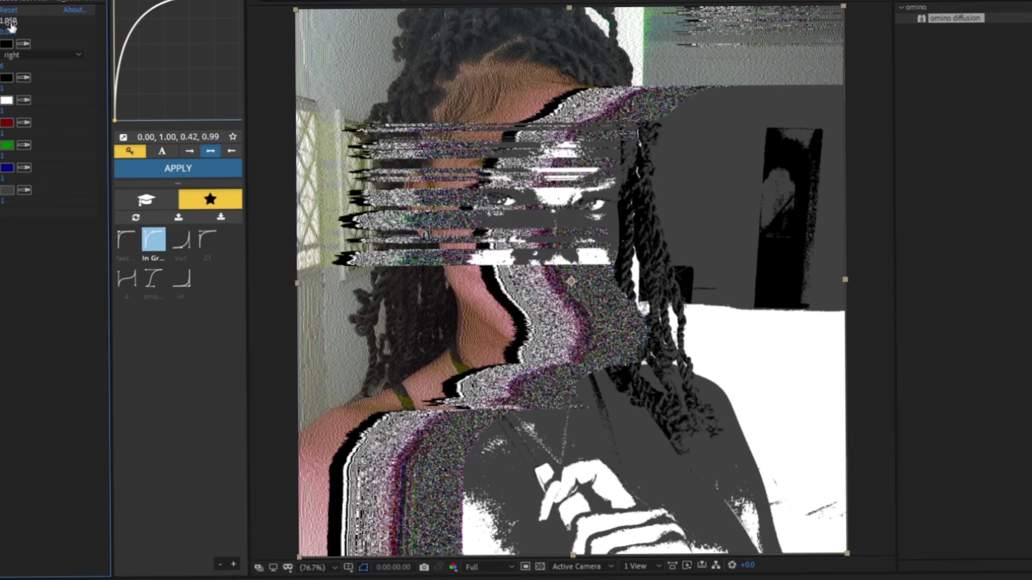
pyautogui.moveTo(164, 17); pyautogui.dragTo(153, 16)
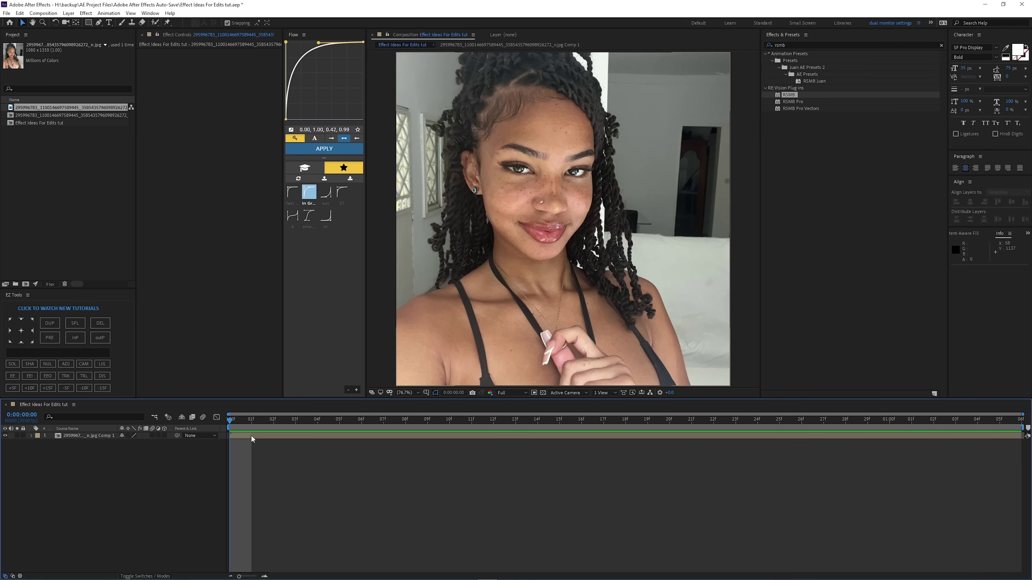
# Step: Create a black 1080 × 1080 px solid layer above the photo
pyautogui.click(107, 16)
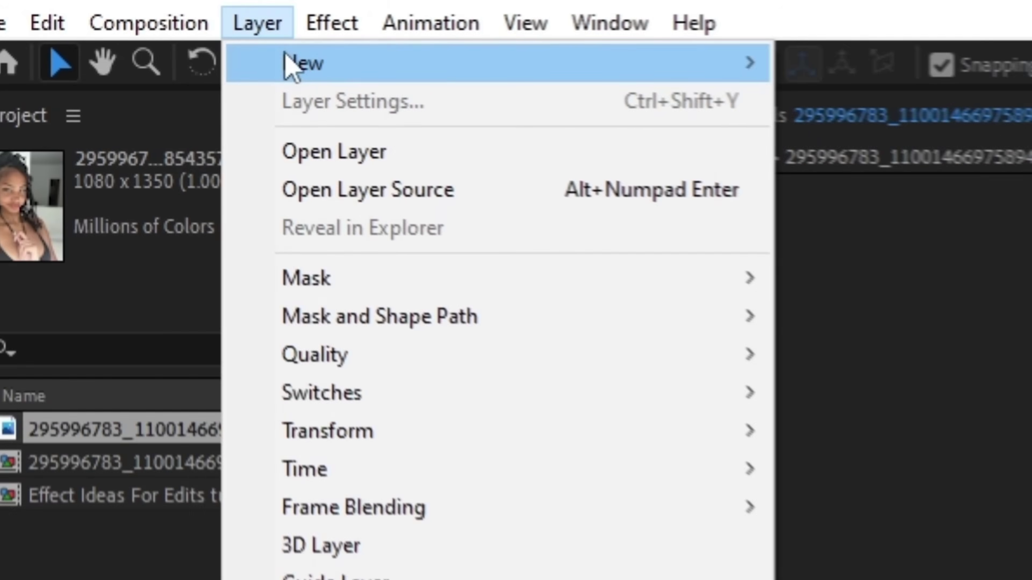
pyautogui.moveTo(421, 69)
pyautogui.click(853, 104)
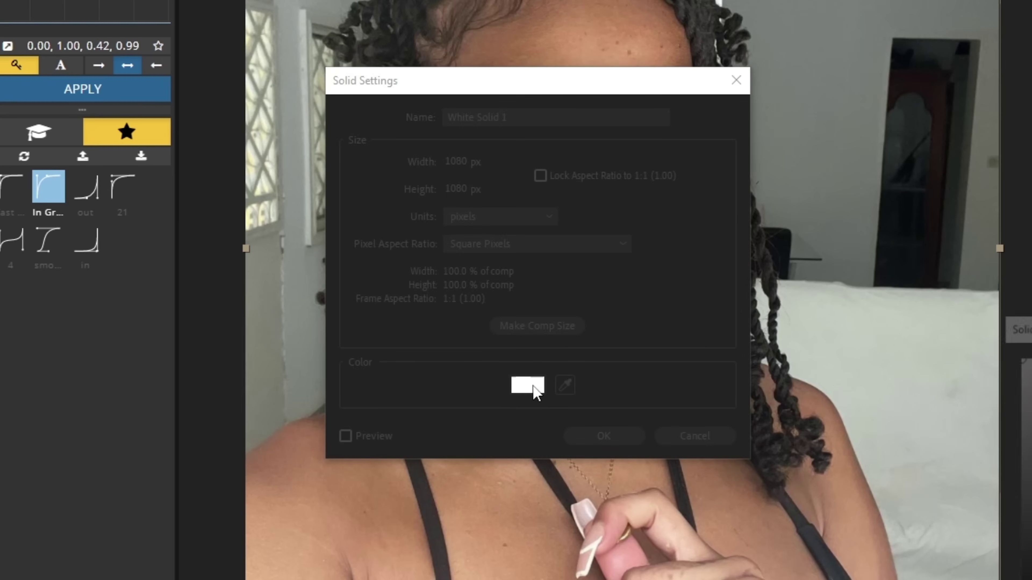
pyautogui.click(528, 386)
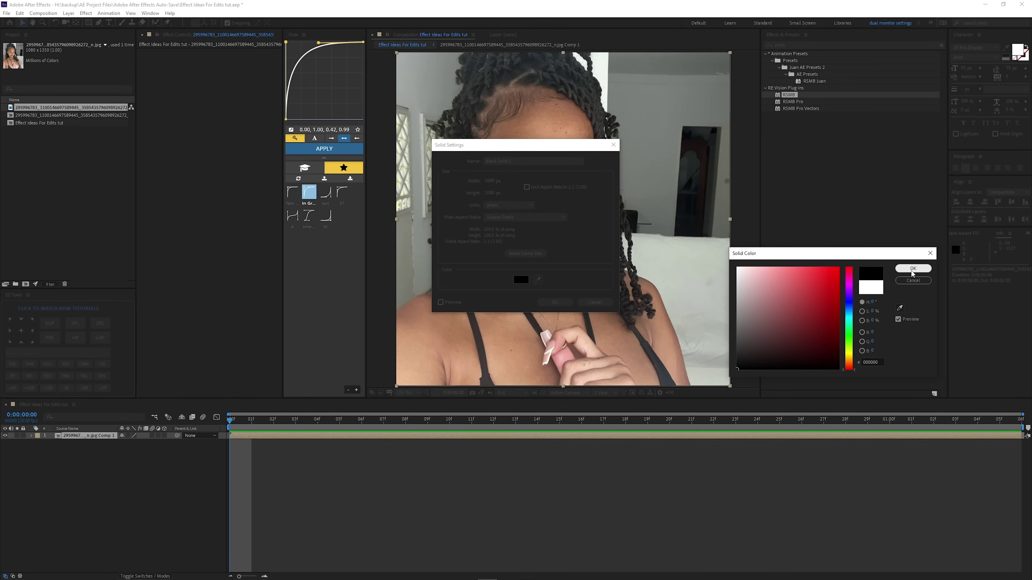
pyautogui.click(912, 270)
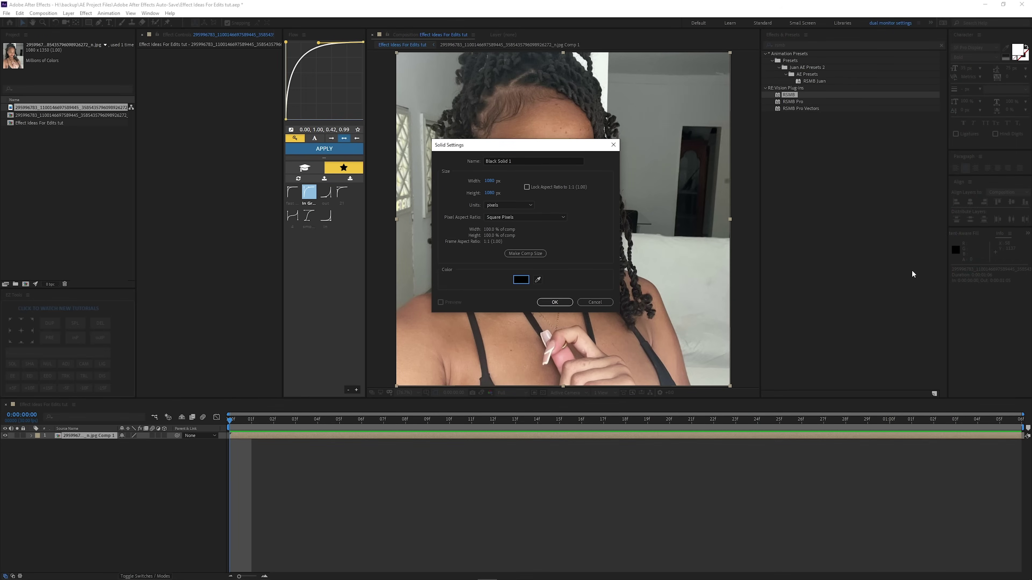
pyautogui.click(555, 302)
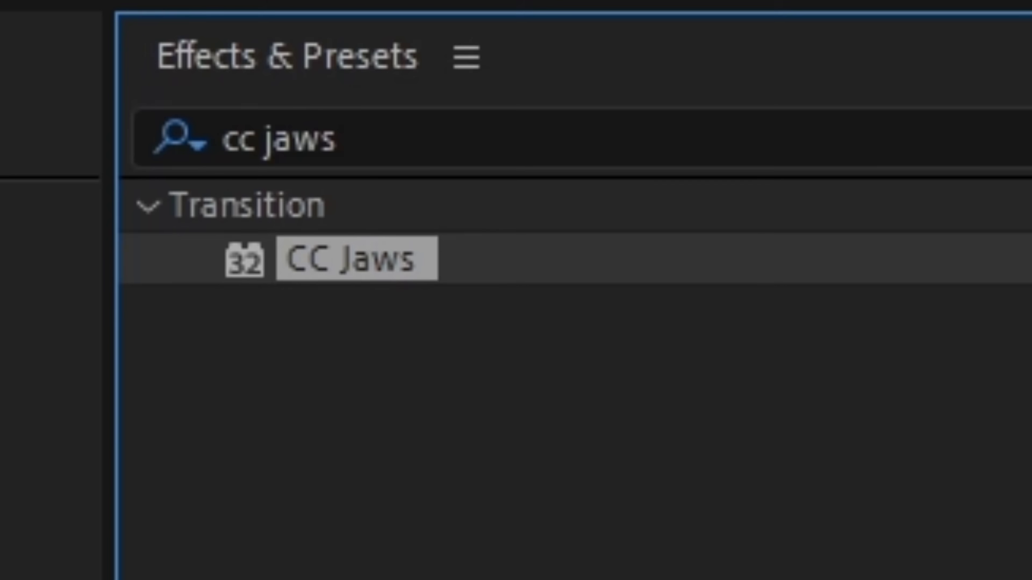
# Step: Apply the CC Jaws effect to the black solid and set its Completion to 52%
pyautogui.moveTo(350, 258); pyautogui.dragTo(383, 262)
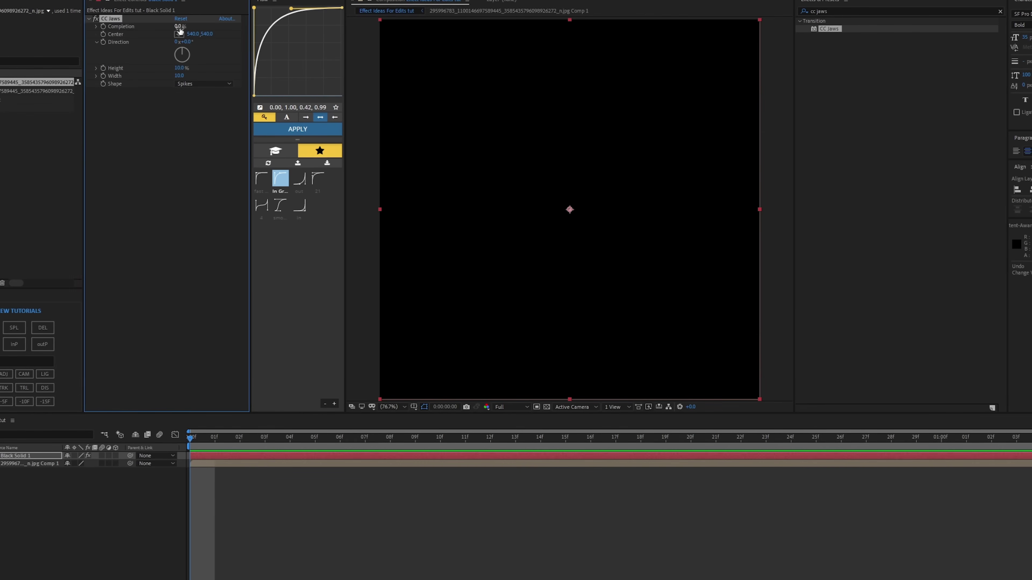
pyautogui.moveTo(179, 28); pyautogui.dragTo(203, 27)
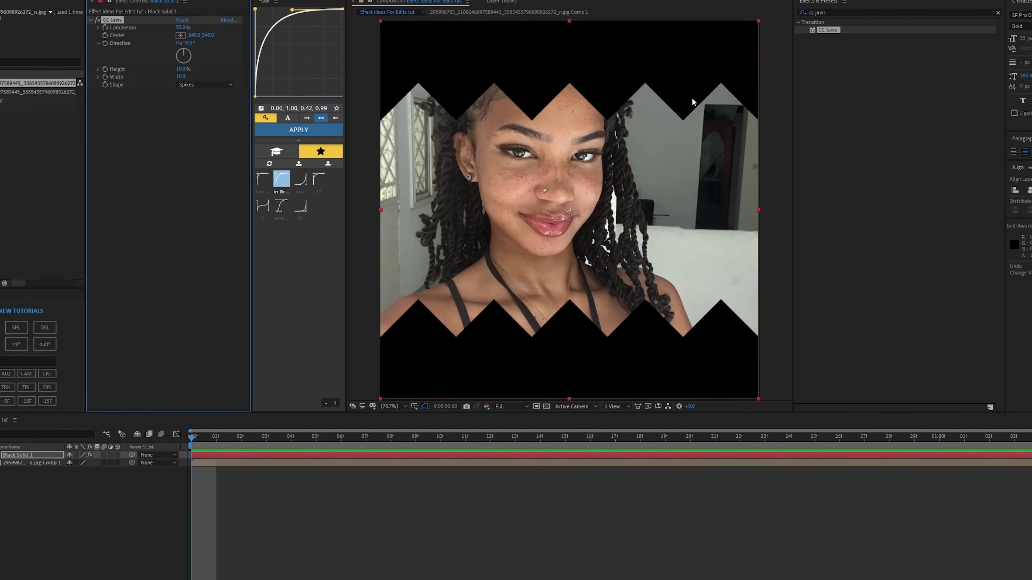
# Step: Try the RoboJaw and Block shapes for CC Jaws, and return the shape to Spikes
pyautogui.click(203, 107)
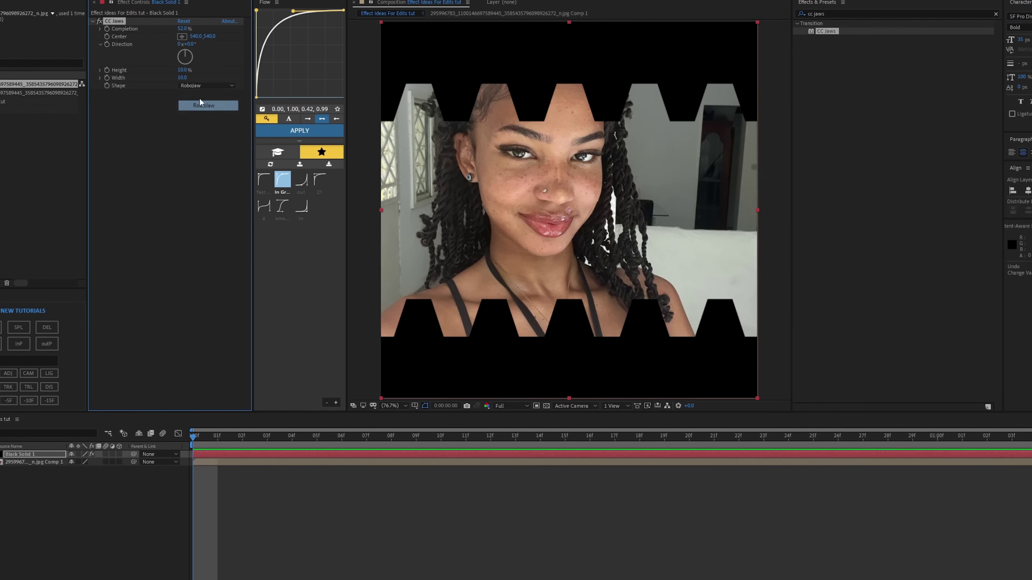
pyautogui.click(200, 116)
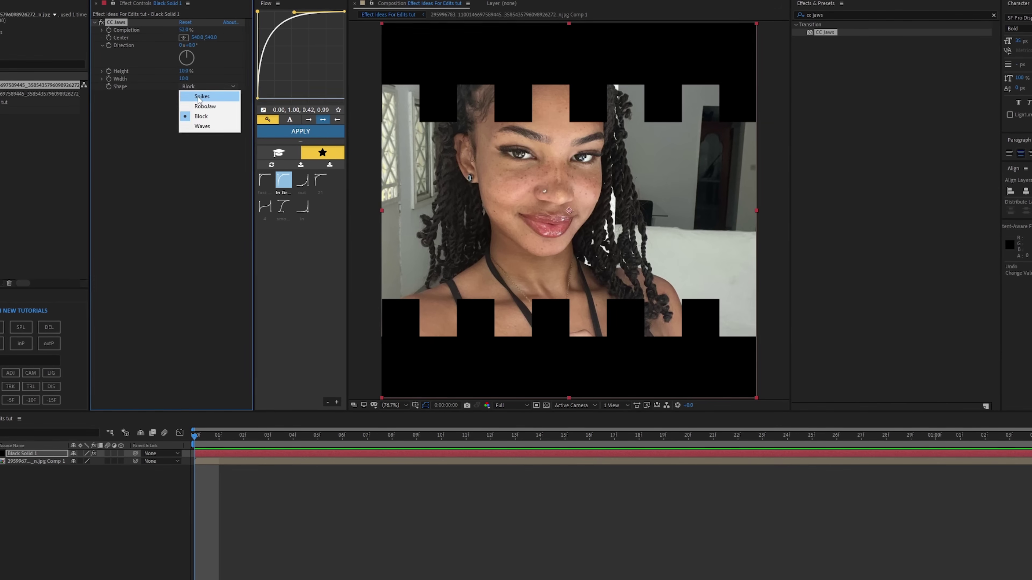
pyautogui.click(200, 97)
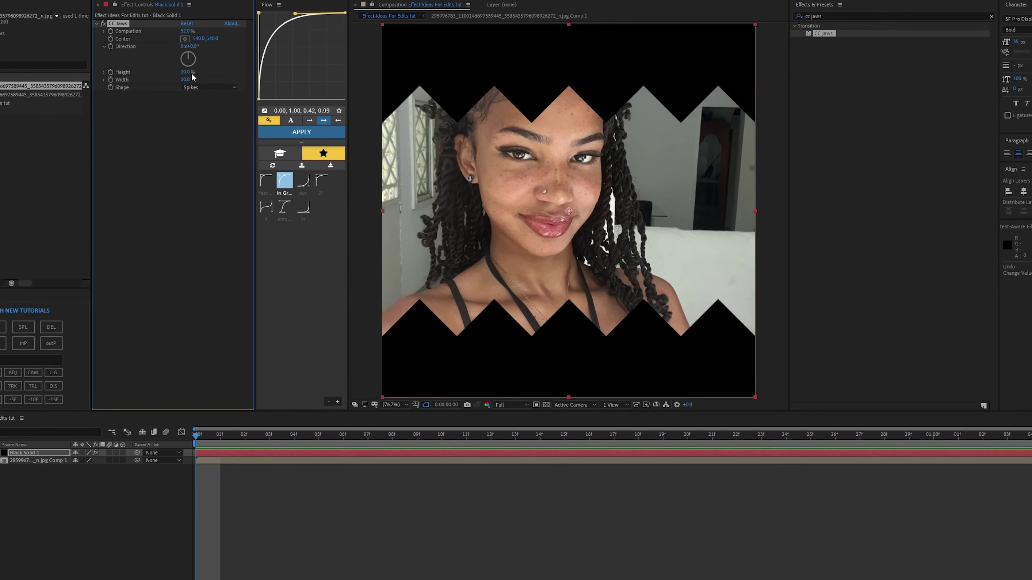
# Step: Set the CC Jaws Height to 0% and keyframe Completion from 0% at the first frame to 100% at frame 19
pyautogui.moveTo(186, 73); pyautogui.dragTo(173, 74)
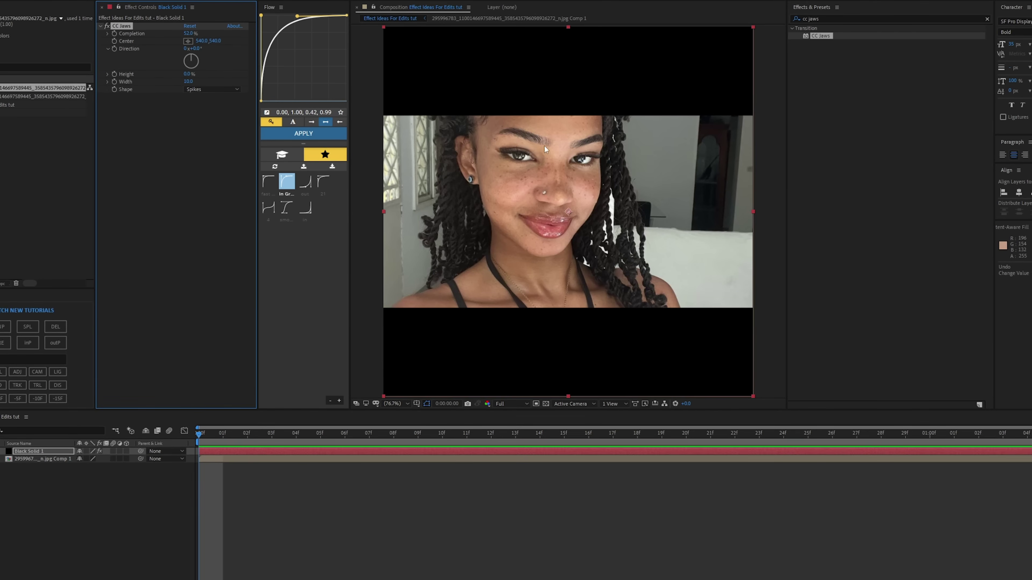
pyautogui.moveTo(190, 34); pyautogui.dragTo(211, 37)
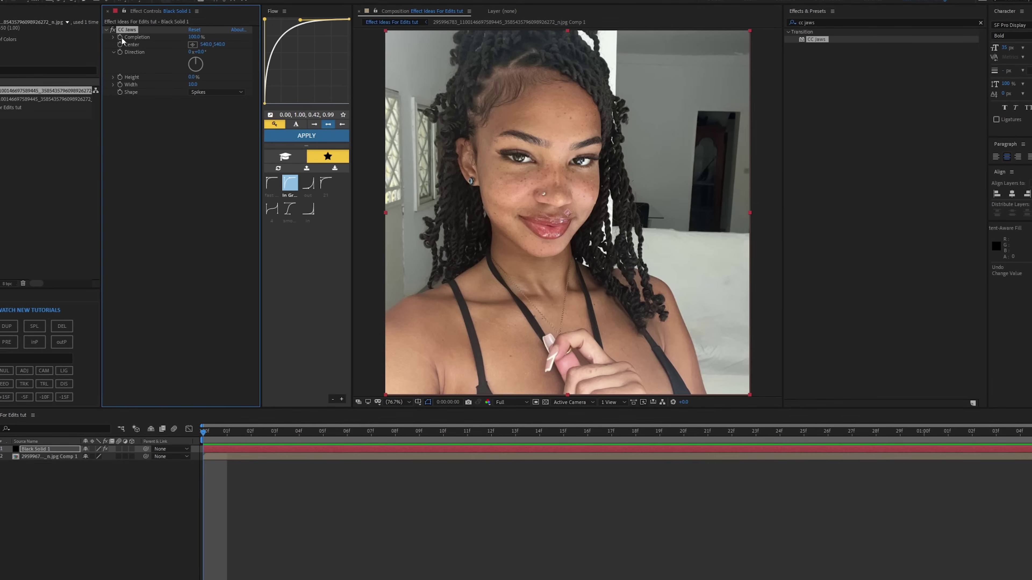
pyautogui.press('u')
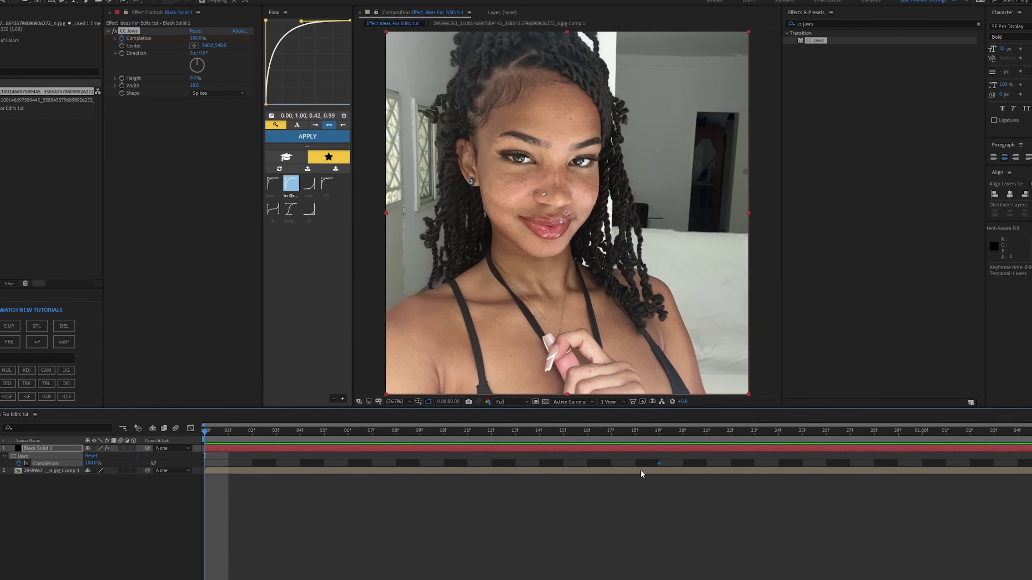
pyautogui.moveTo(92, 463); pyautogui.dragTo(22, 472)
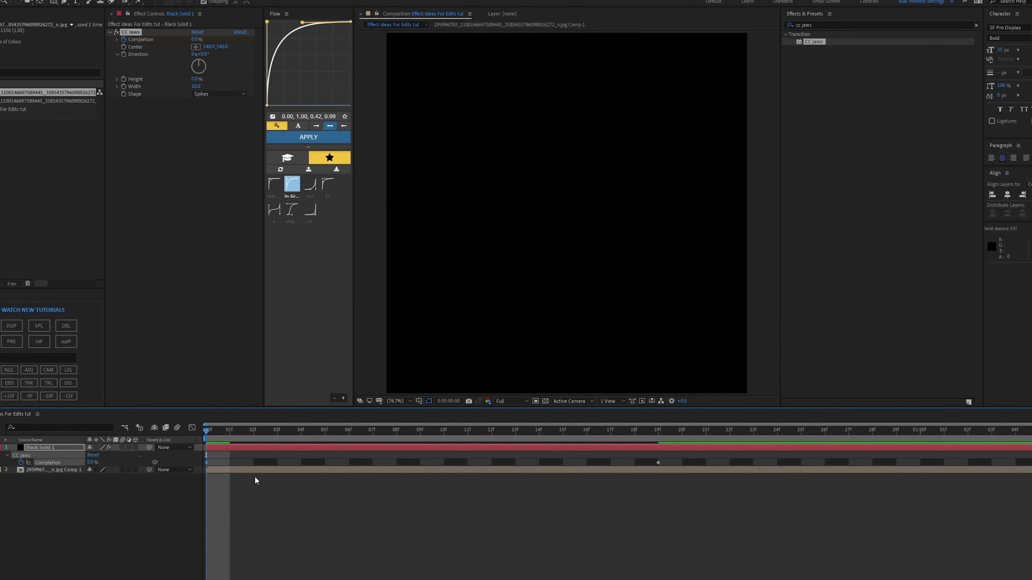
# Step: Preview the closing-bars animation, return to the first frame and raise the starting Completion keyframe's value
pyautogui.press('space')
pyautogui.moveTo(501, 437); pyautogui.dragTo(206, 437)
pyautogui.moveTo(90, 462); pyautogui.dragTo(216, 462)
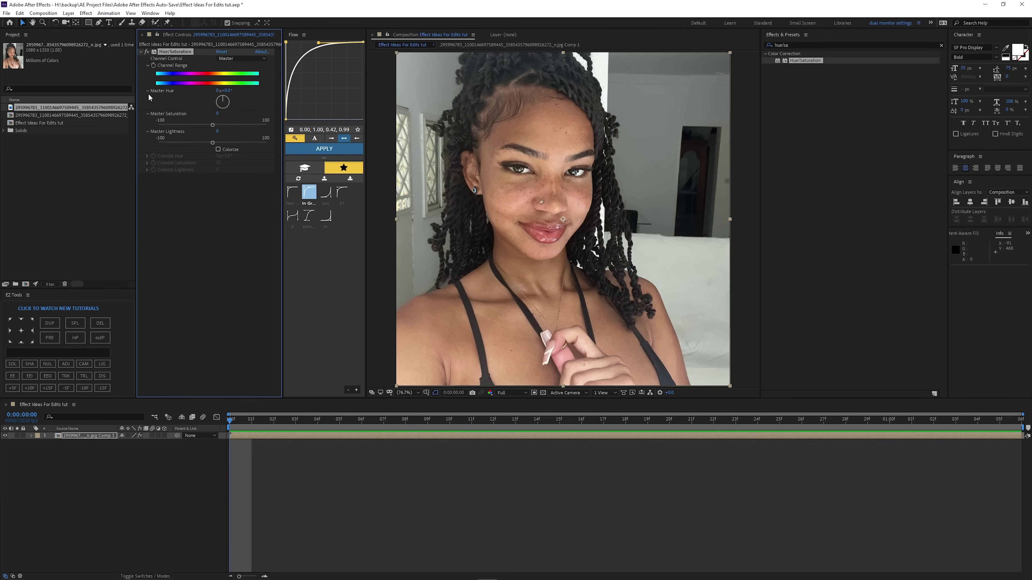
# Step: Rotate the Master Hue in the photo layer's Hue/Saturation effect
pyautogui.moveTo(231, 91); pyautogui.dragTo(284, 94)
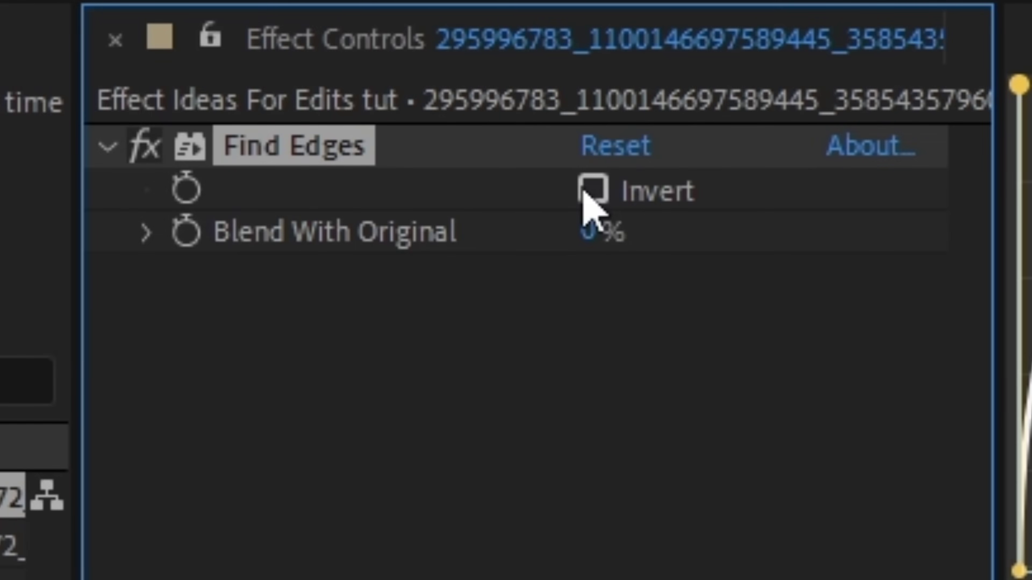
# Step: Invert the photo layer's Find Edges effect and add a Curves effect that darkens the shadows and midtones
pyautogui.click(218, 59)
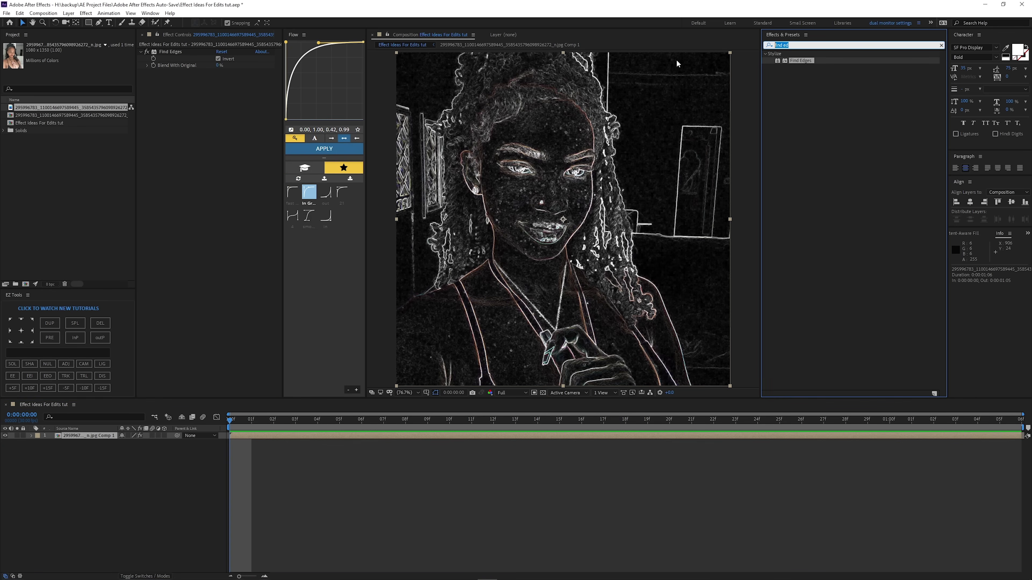
pyautogui.write('curves')
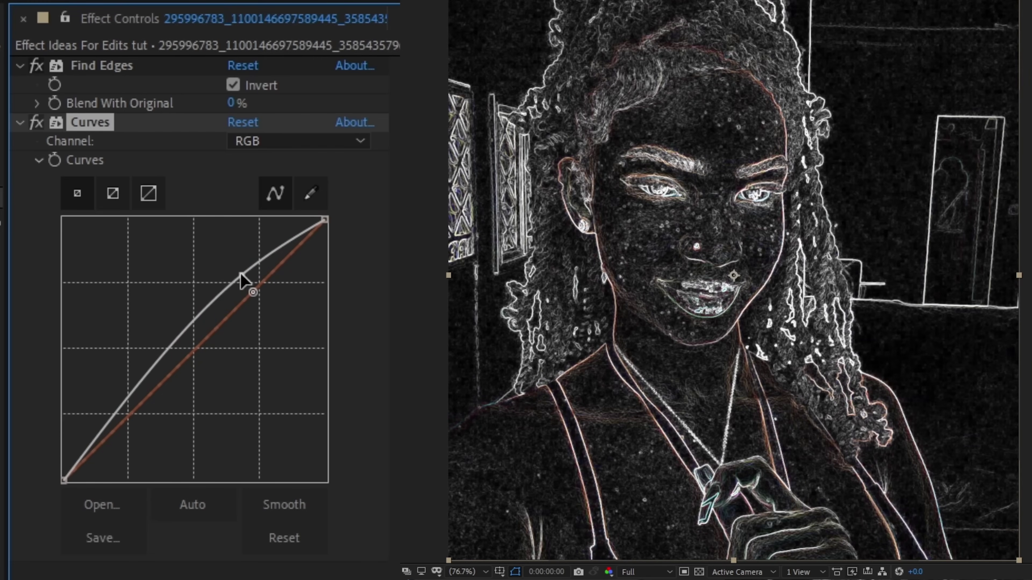
pyautogui.moveTo(241, 281); pyautogui.dragTo(288, 299)
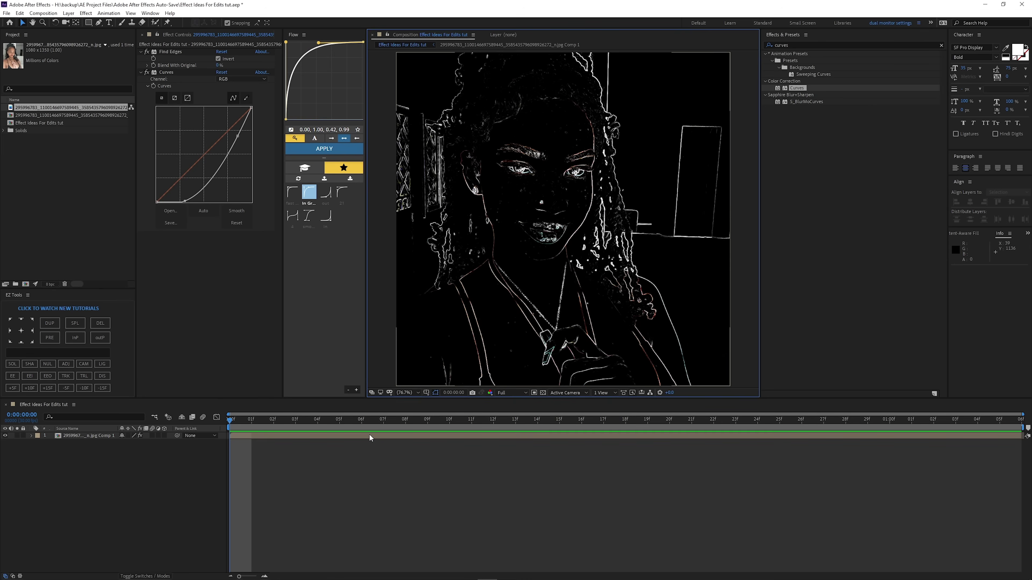
# Step: Apply the Tint effect to the edge layer and map white to a saturated red
pyautogui.click(796, 45)
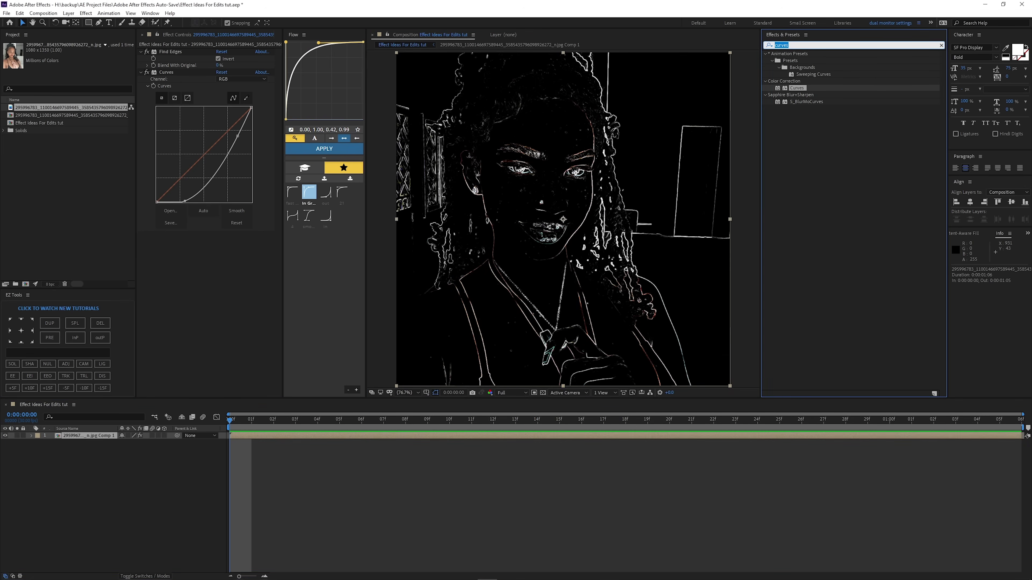
pyautogui.write('tint')
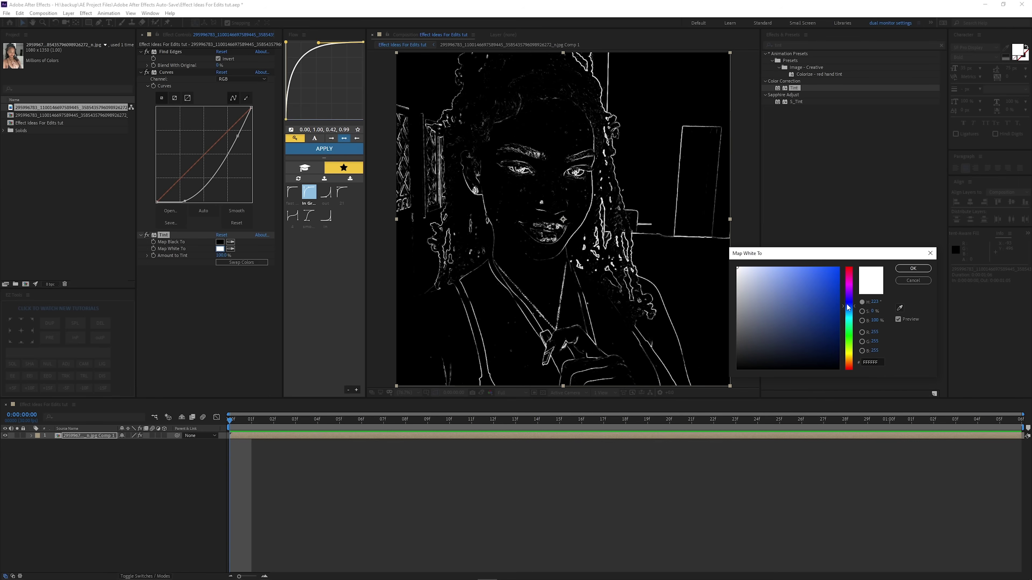
pyautogui.click(838, 268)
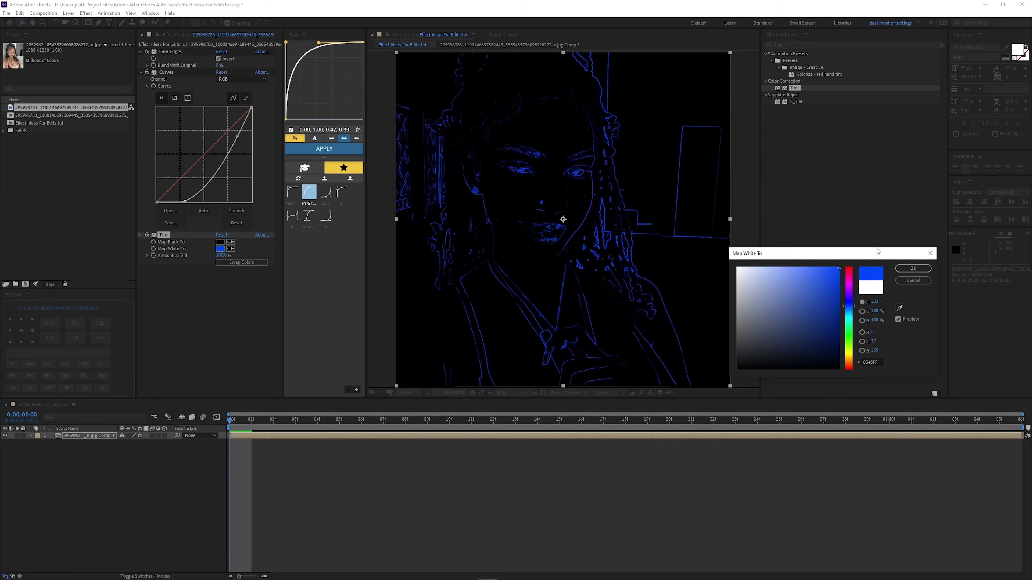
pyautogui.moveTo(852, 321)
pyautogui.mouseDown()
pyautogui.moveTo(853, 357)
pyautogui.moveTo(853, 329)
pyautogui.mouseUp()
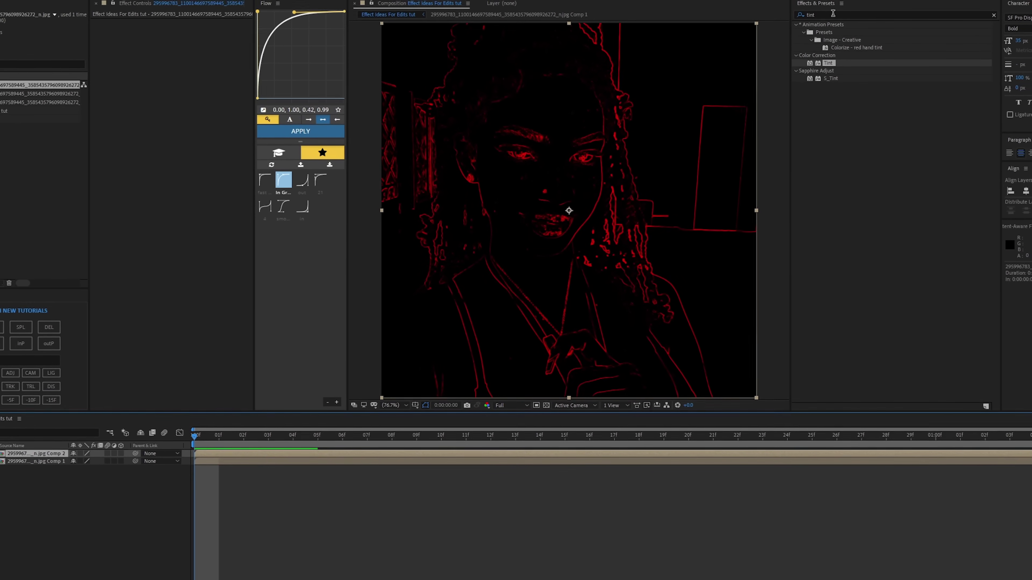
# Step: Apply the Deep Glow effect to the upper red edge layer and inspect the glowing lines up close
pyautogui.click(833, 13)
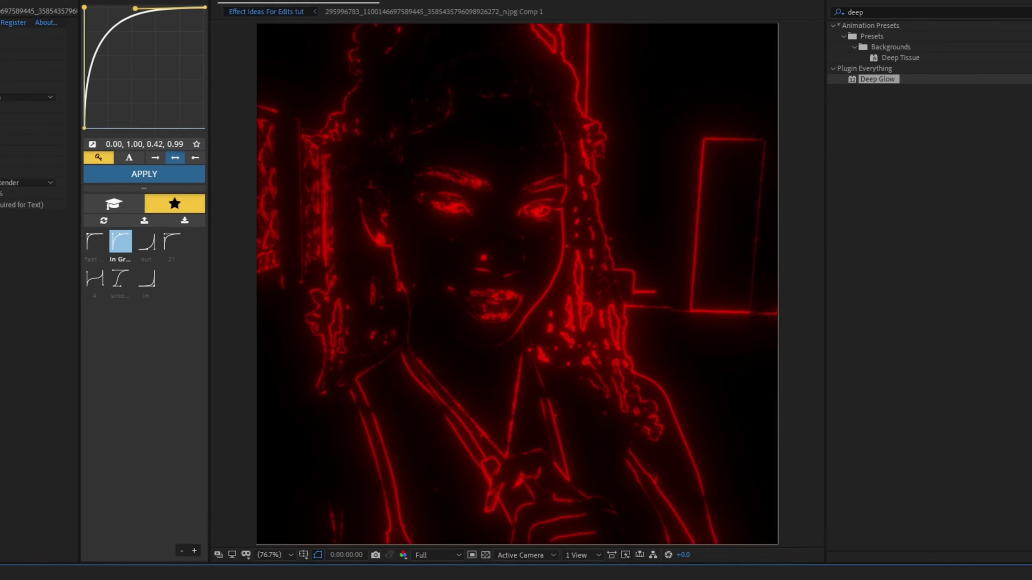
pyautogui.scroll(1, 576, 238)
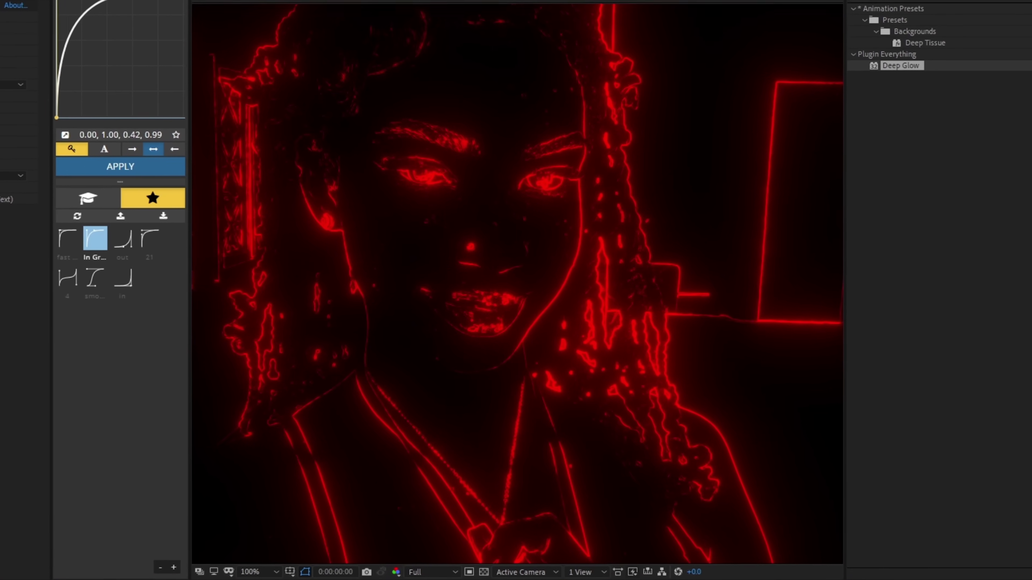
pyautogui.hotkey('shift', '/')
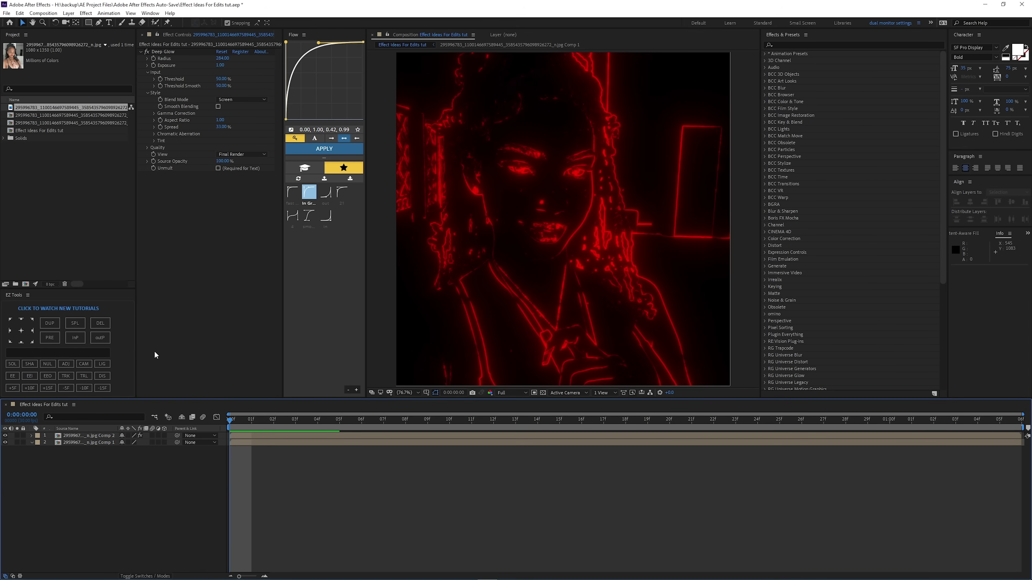
# Step: Add an adjustment layer above the photo layers and apply the FilmConvert Nitrate effect to it
pyautogui.click(66, 364)
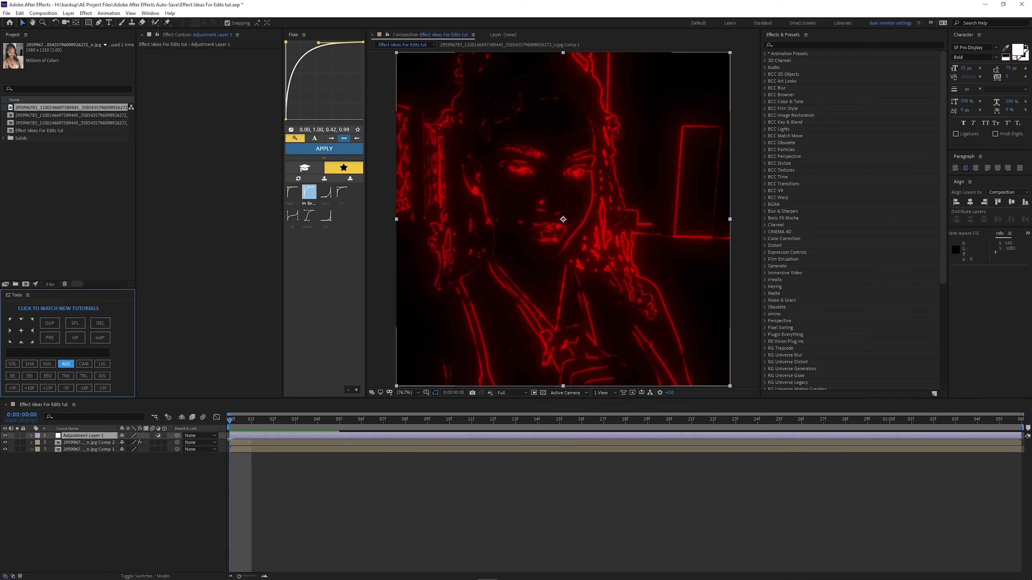
pyautogui.click(786, 45)
pyautogui.write('nitra')
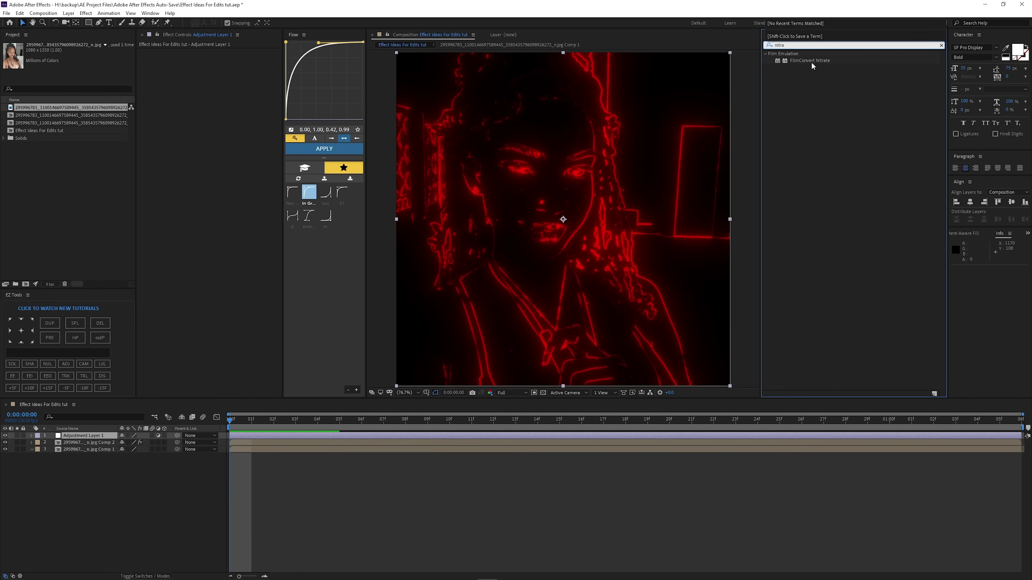
pyautogui.click(814, 64)
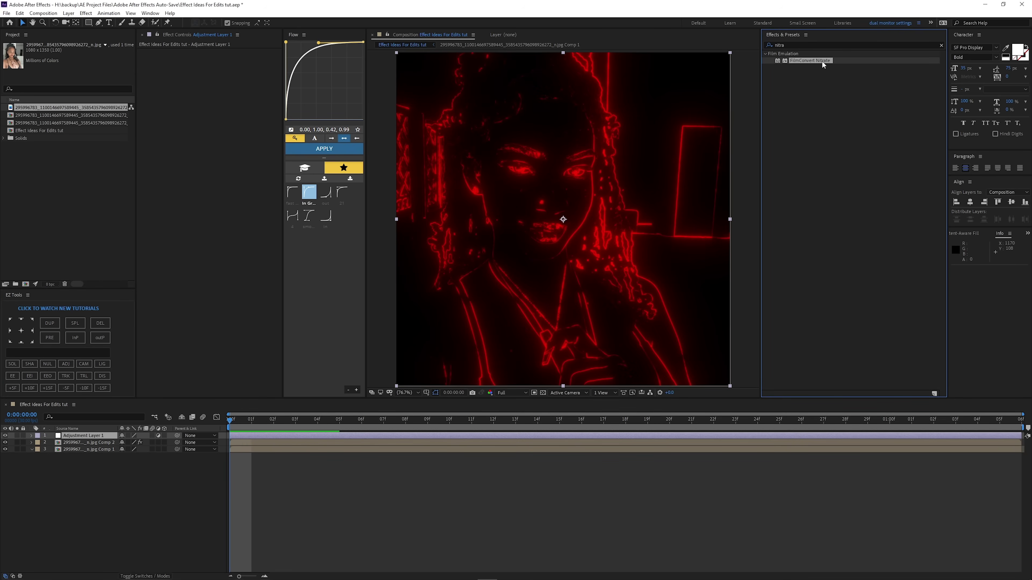
pyautogui.doubleClick(821, 62)
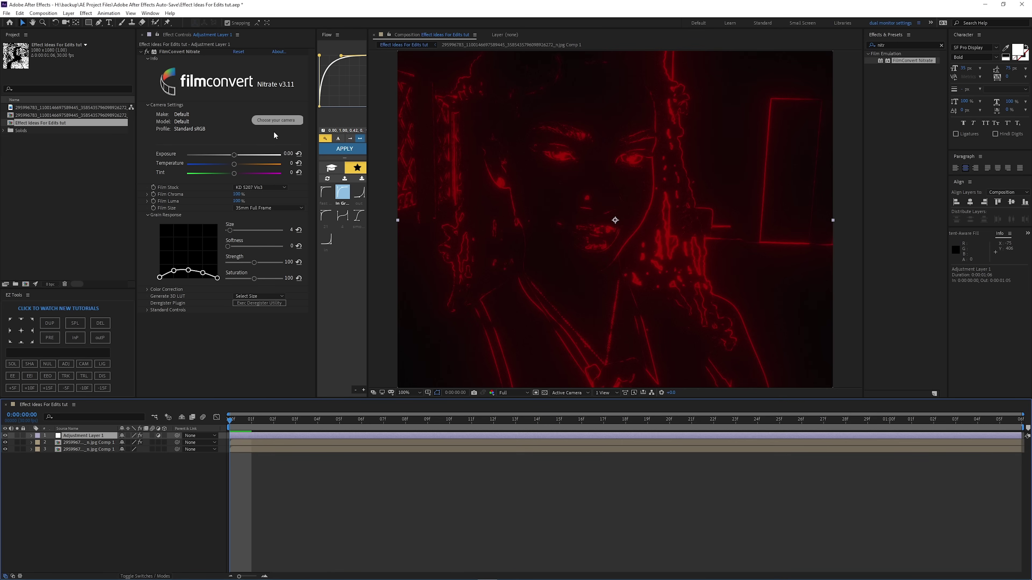
# Step: Set the FilmConvert Nitrate camera profile to Fujifilm XT2 with Classic Chrome
pyautogui.click(286, 120)
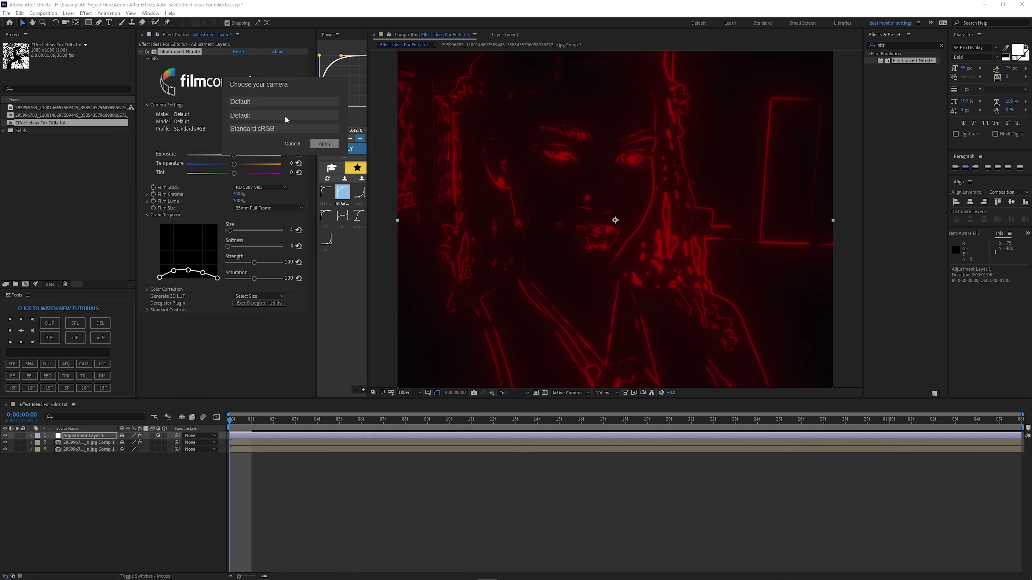
pyautogui.click(268, 103)
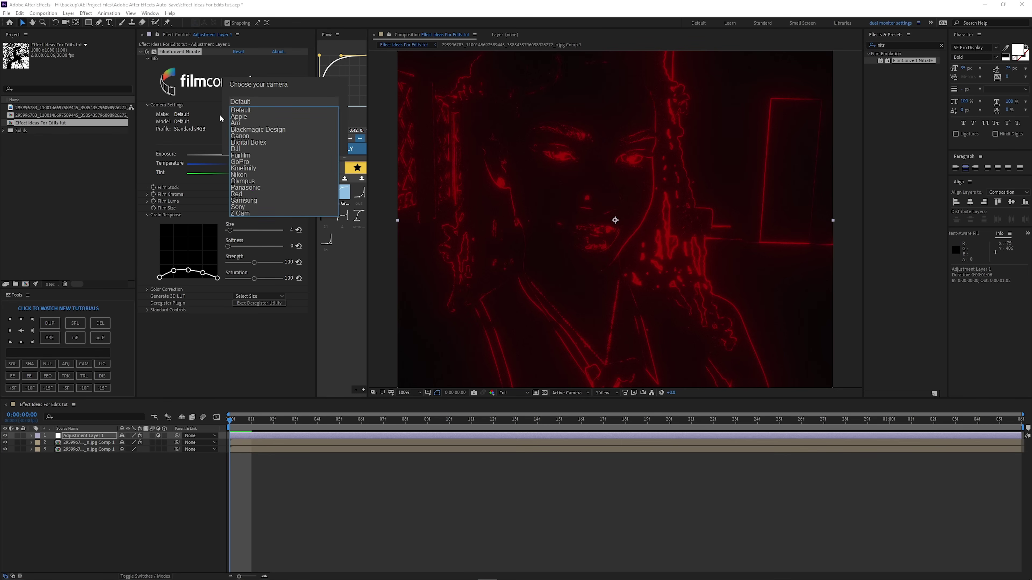
pyautogui.click(244, 157)
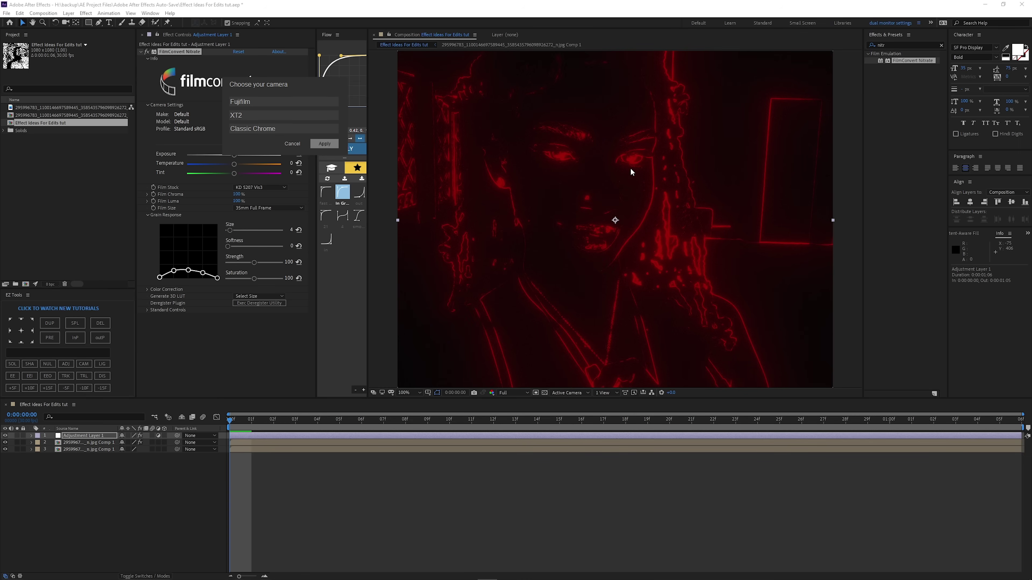
pyautogui.click(325, 144)
# Step: Try a larger grain size and the 8mm film size, returning the film size to 35mm Full Frame
pyautogui.press('.')
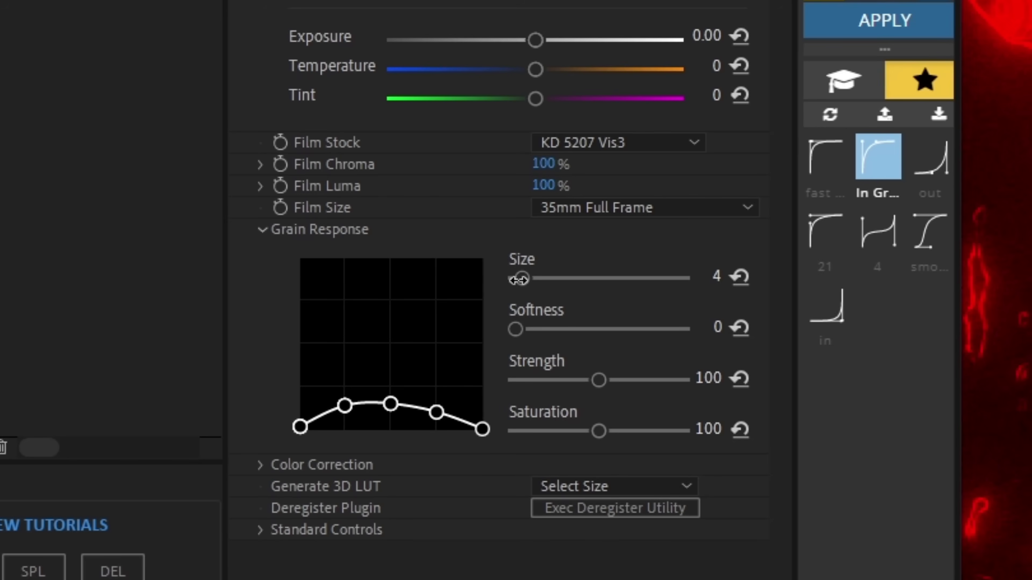
pyautogui.moveTo(518, 280); pyautogui.dragTo(561, 280)
pyautogui.hotkey('ctrl', 'z')
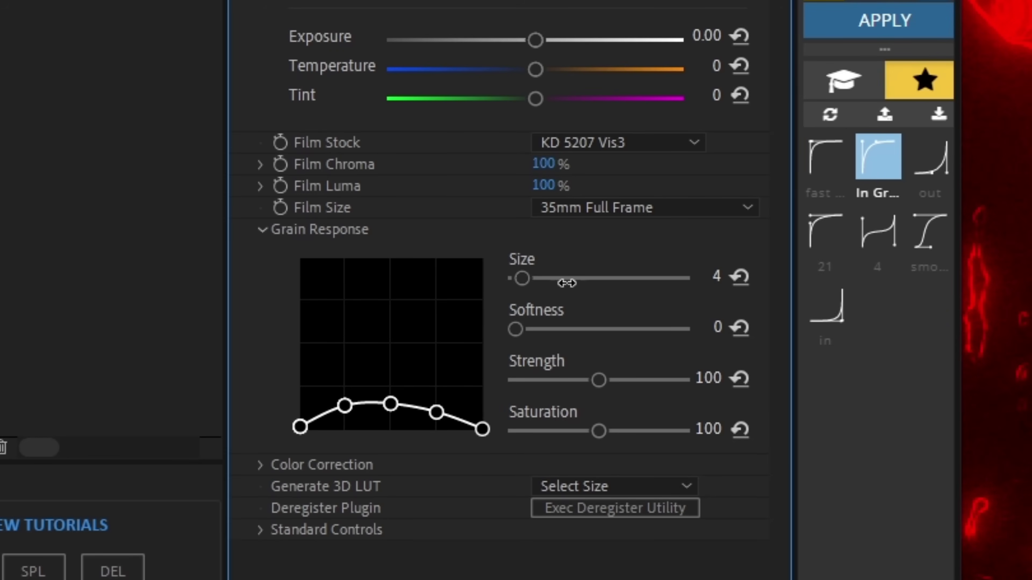
pyautogui.click(636, 209)
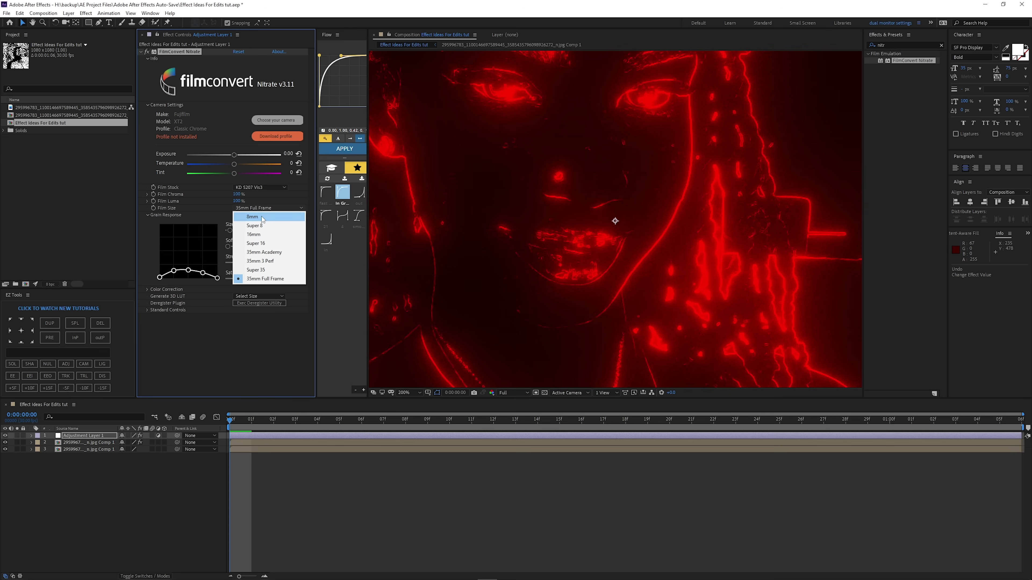
pyautogui.click(625, 234)
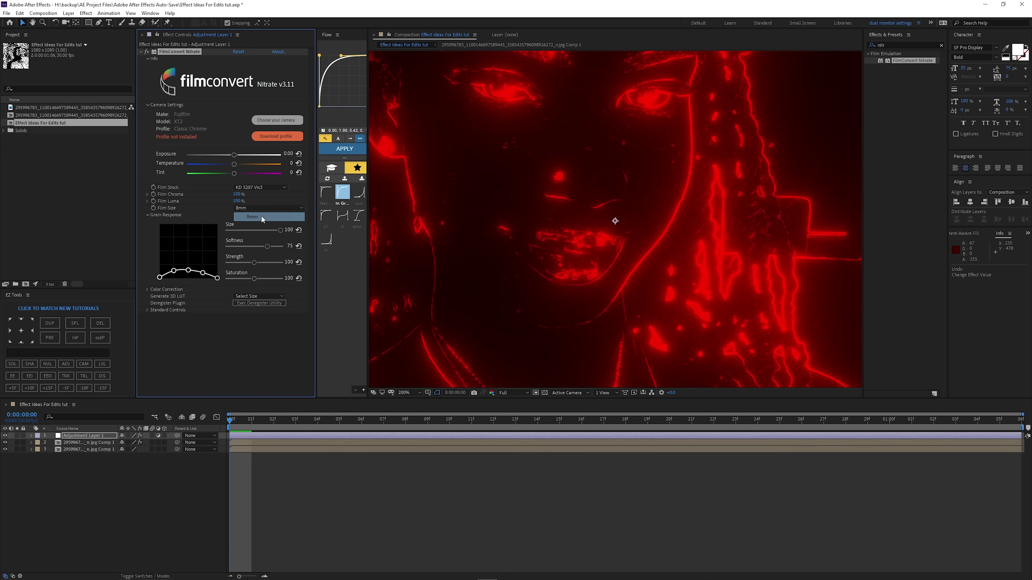
pyautogui.scroll(-1, 677, 208)
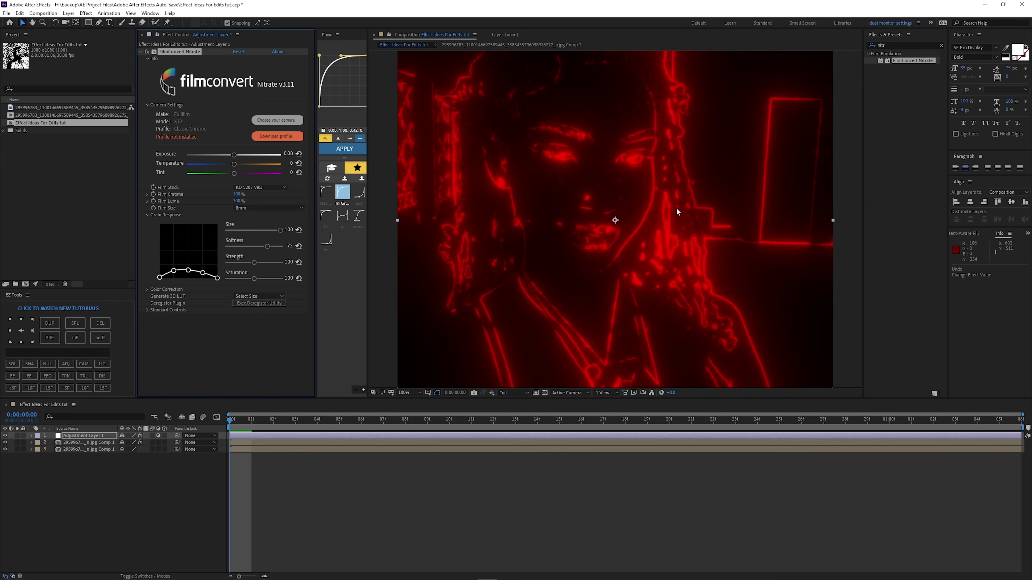
pyautogui.click(272, 208)
pyautogui.click(262, 281)
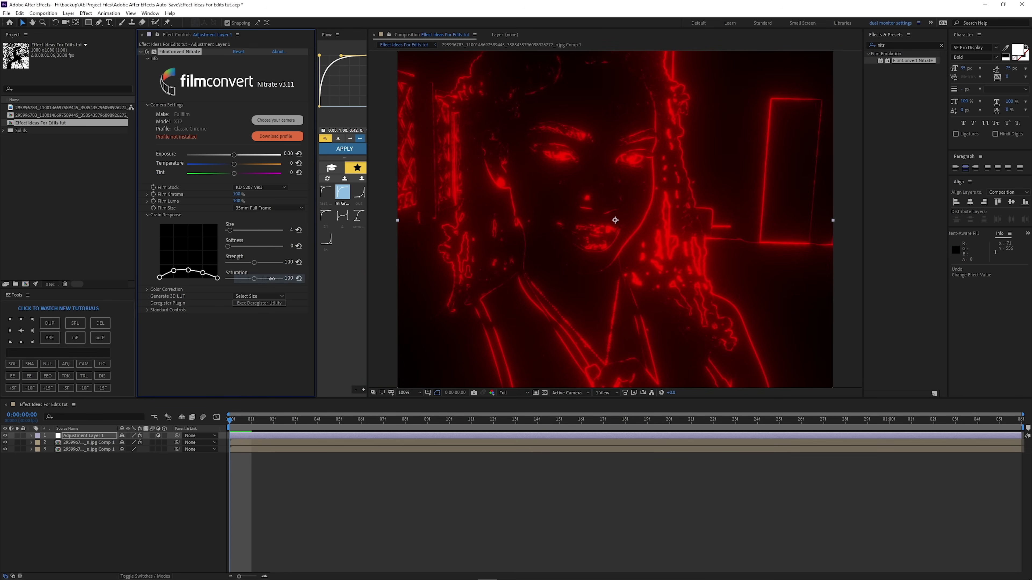
# Step: Set the FilmConvert grain strength to 161 and the grain saturation to 0
pyautogui.press('.')
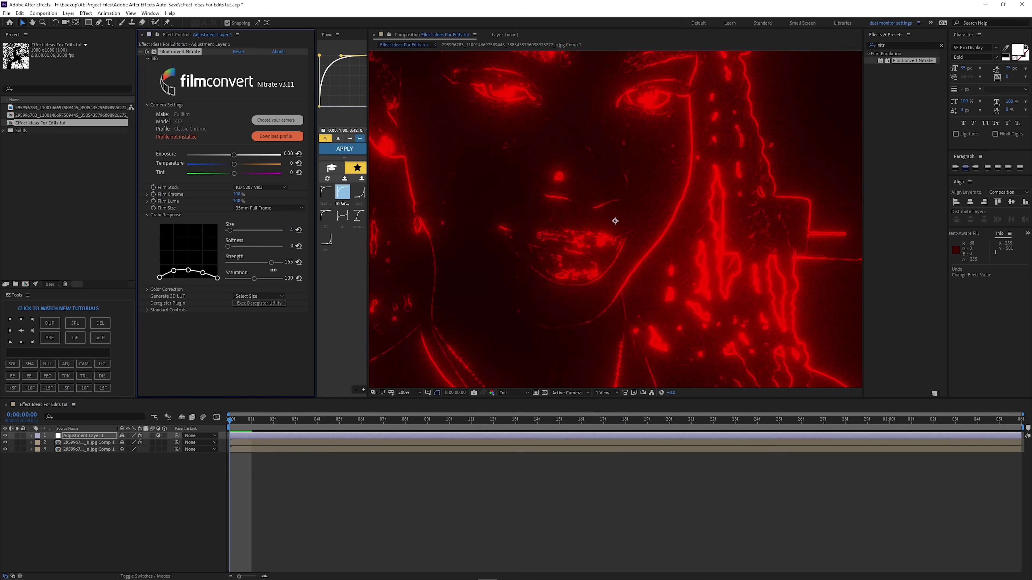
pyautogui.press(',')
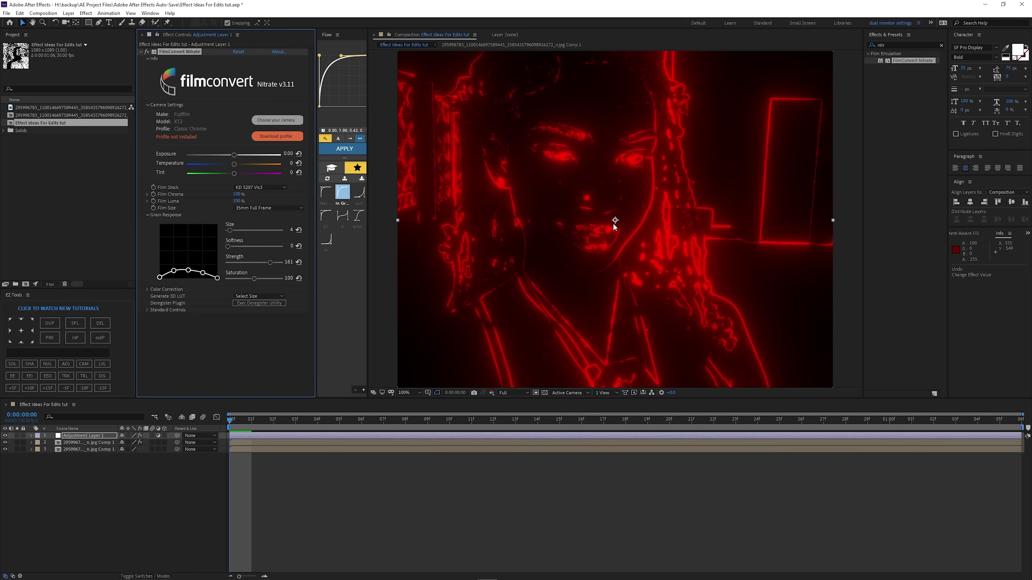
pyautogui.press('.')
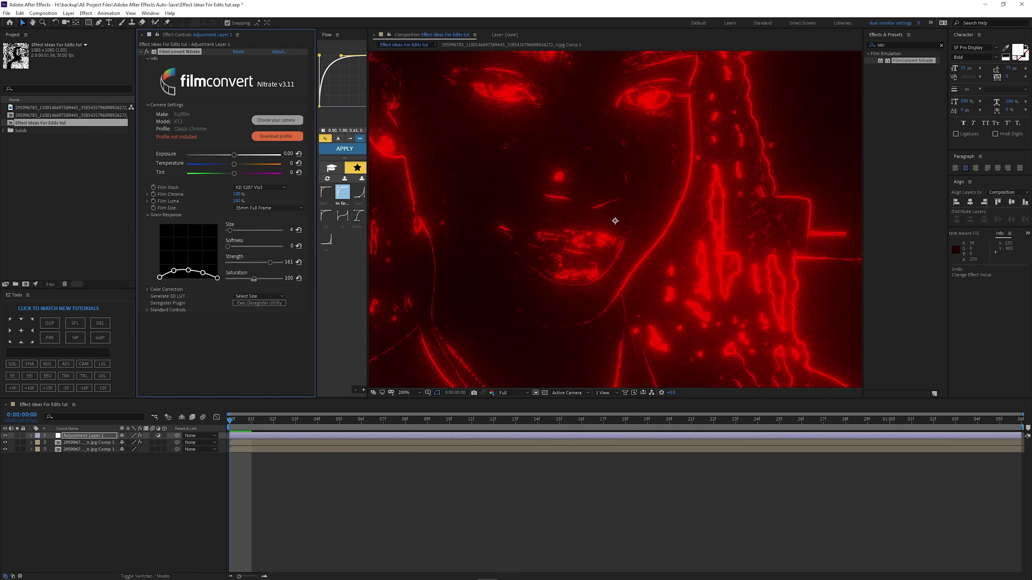
pyautogui.press(',')
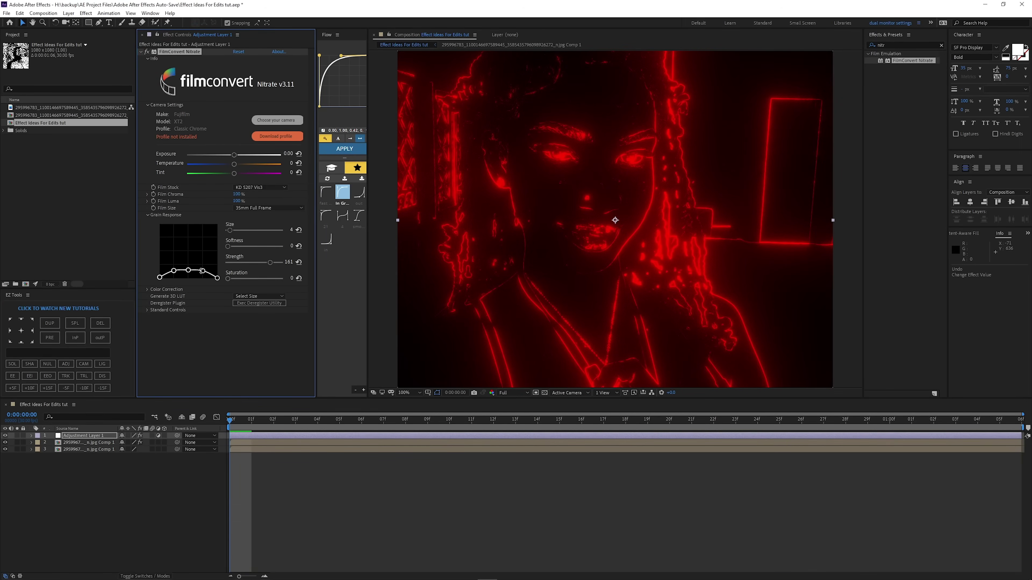
# Step: Hide the upper red edge layer, raise the grain response in the lighter midtones and inspect the grain on the photo
pyautogui.scroll(1, 617, 199)
pyautogui.scroll(-1, 618, 198)
pyautogui.click(5, 443)
pyautogui.press('.')
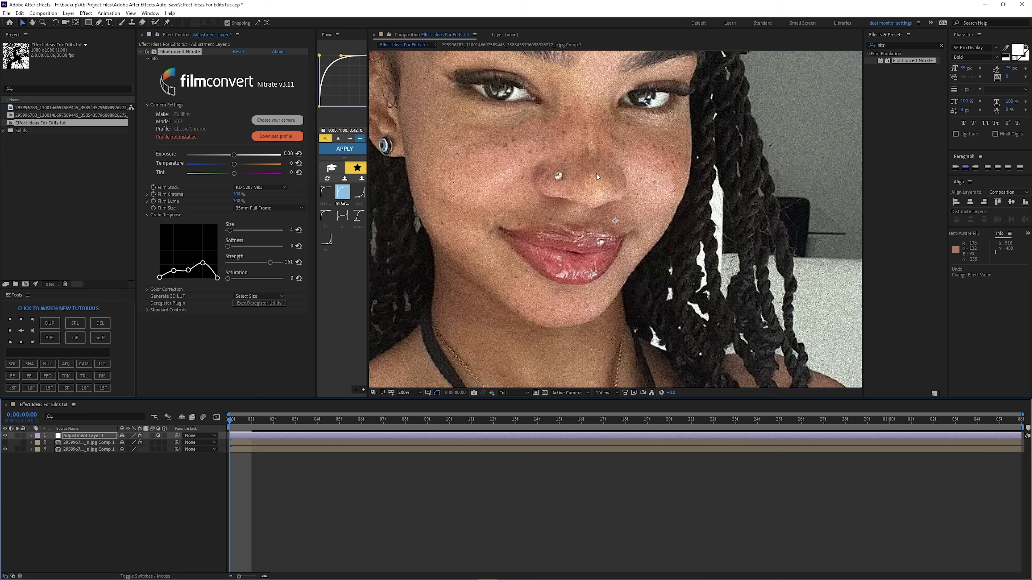
pyautogui.moveTo(507, 252); pyautogui.dragTo(559, 278)
pyautogui.scroll(-1, 573, 275)
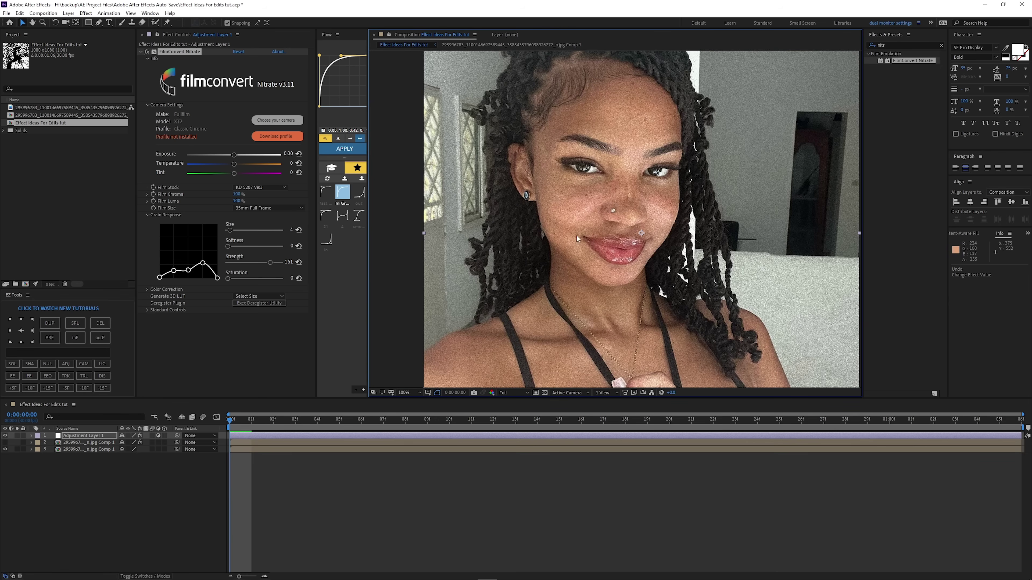
pyautogui.scroll(1, 582, 235)
# Step: Reshape the grain response curve to restrict grain to the highlights and inspect the photo's bright areas up close
pyautogui.moveTo(174, 270); pyautogui.dragTo(204, 286)
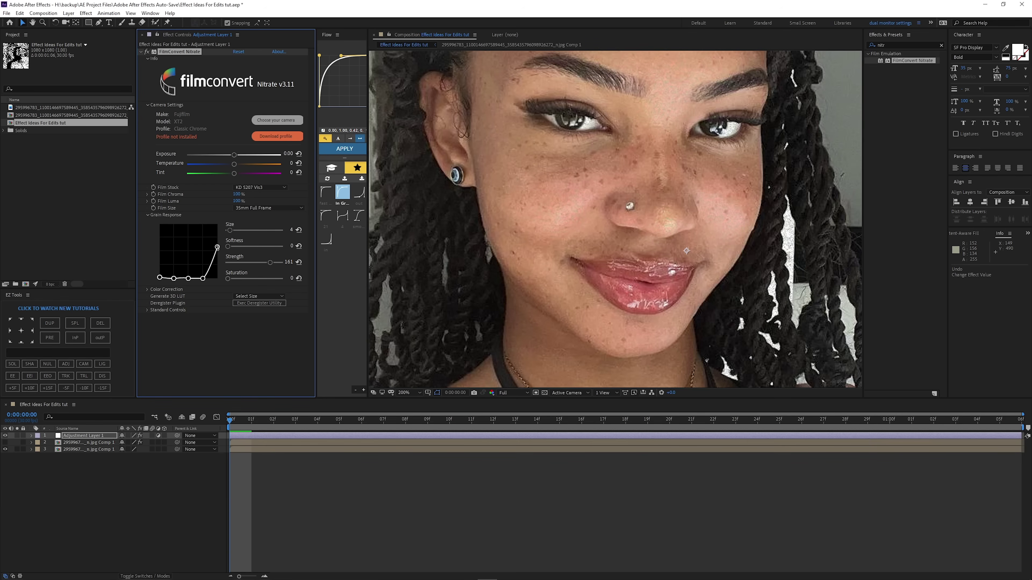
pyautogui.scroll(-1, 673, 218)
pyautogui.moveTo(753, 296)
pyautogui.mouseDown()
pyautogui.moveTo(607, 236)
pyautogui.moveTo(761, 298)
pyautogui.mouseUp()
pyautogui.scroll(1, 646, 246)
pyautogui.press('space')
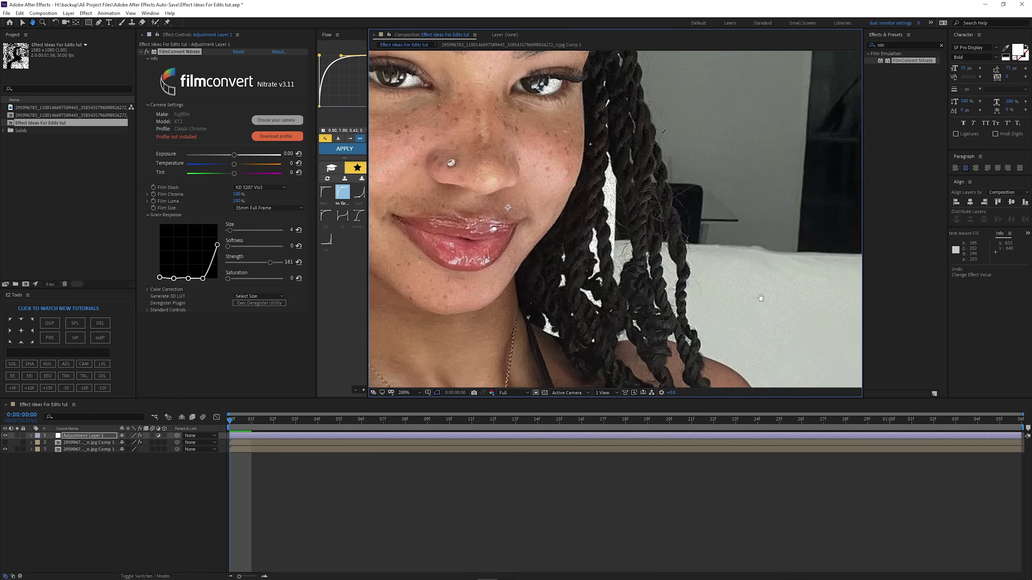
pyautogui.moveTo(504, 150); pyautogui.dragTo(679, 273)
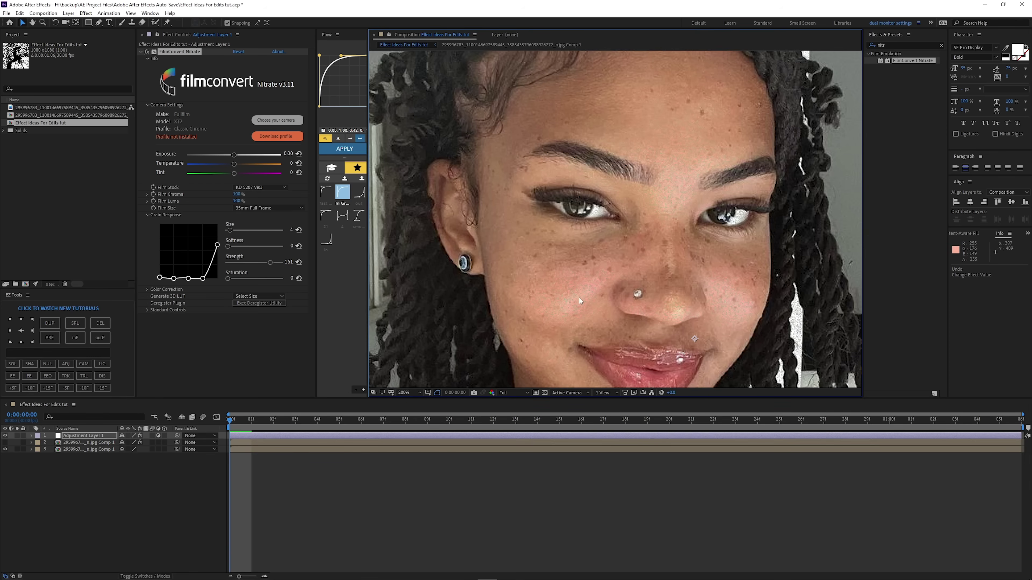
pyautogui.scroll(2, 572, 225)
pyautogui.moveTo(572, 225); pyautogui.dragTo(609, 251)
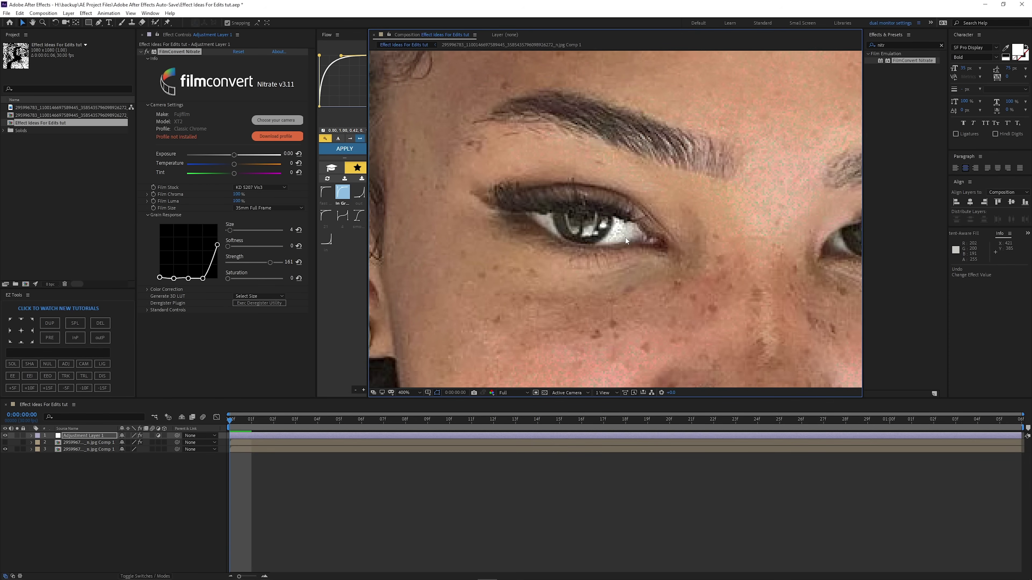
# Step: Raise the grain response curve's lighter midtone point and fine-tune its shadow and midtone points
pyautogui.moveTo(202, 279); pyautogui.dragTo(203, 261)
pyautogui.scroll(-1, 664, 238)
pyautogui.moveTo(664, 238); pyautogui.dragTo(572, 193)
pyautogui.scroll(-1, 628, 172)
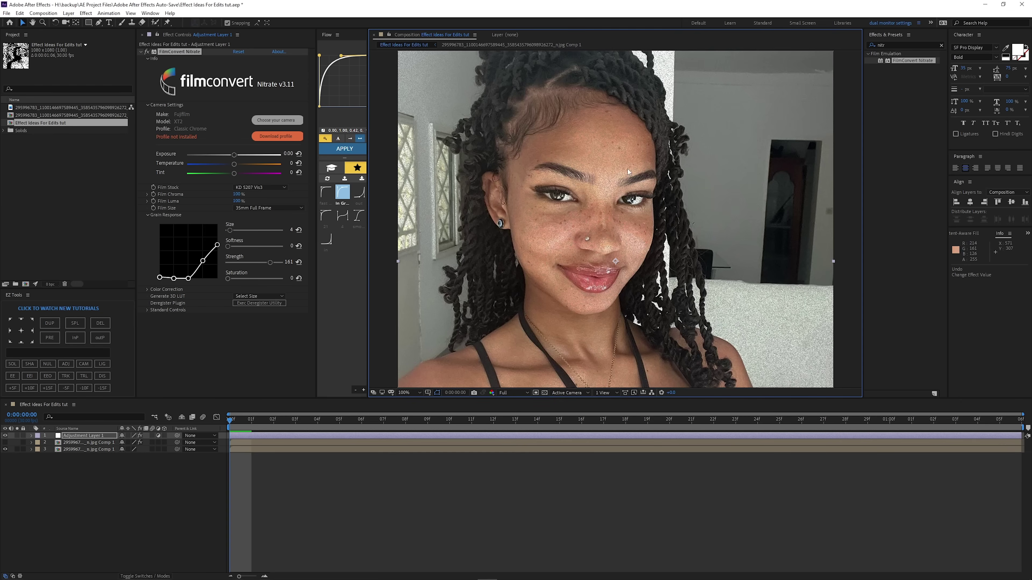
pyautogui.moveTo(188, 278); pyautogui.dragTo(189, 276)
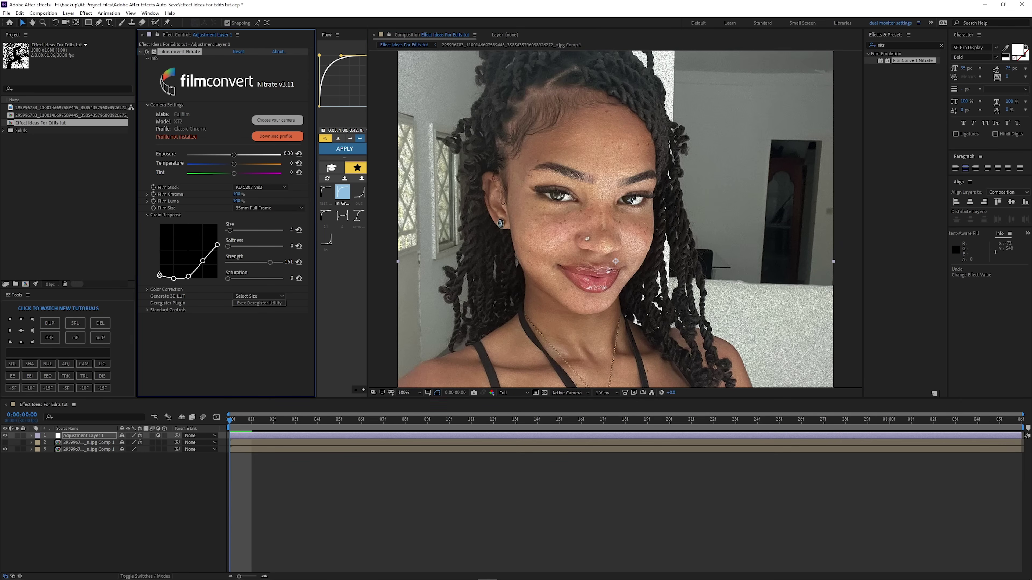
pyautogui.moveTo(159, 279); pyautogui.dragTo(144, 299)
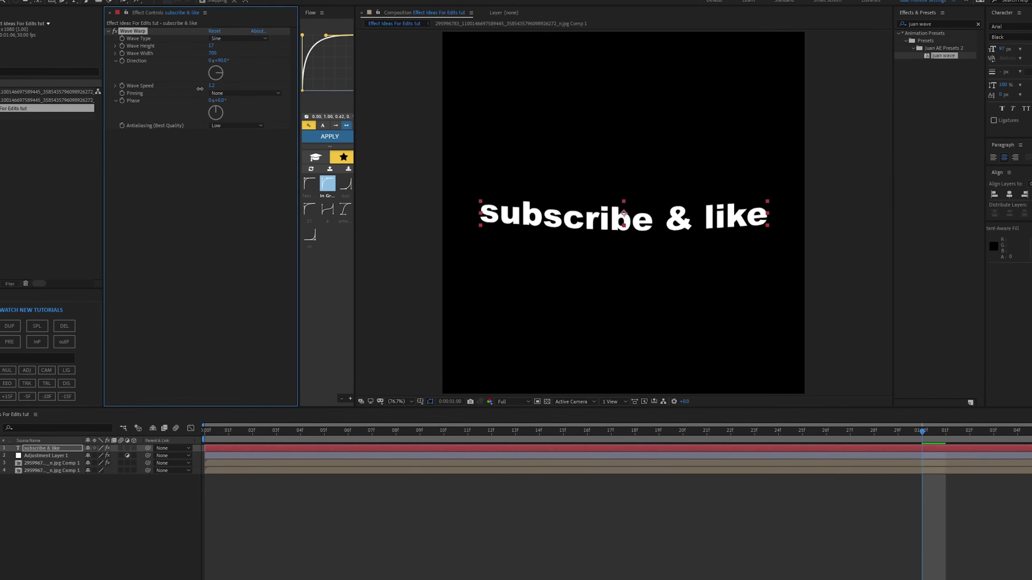
# Step: Adjust the Wave Warp on the "subscribe & like" text to a gentler wave at speed 1.0 and preview the animation
pyautogui.moveTo(200, 89); pyautogui.dragTo(197, 89)
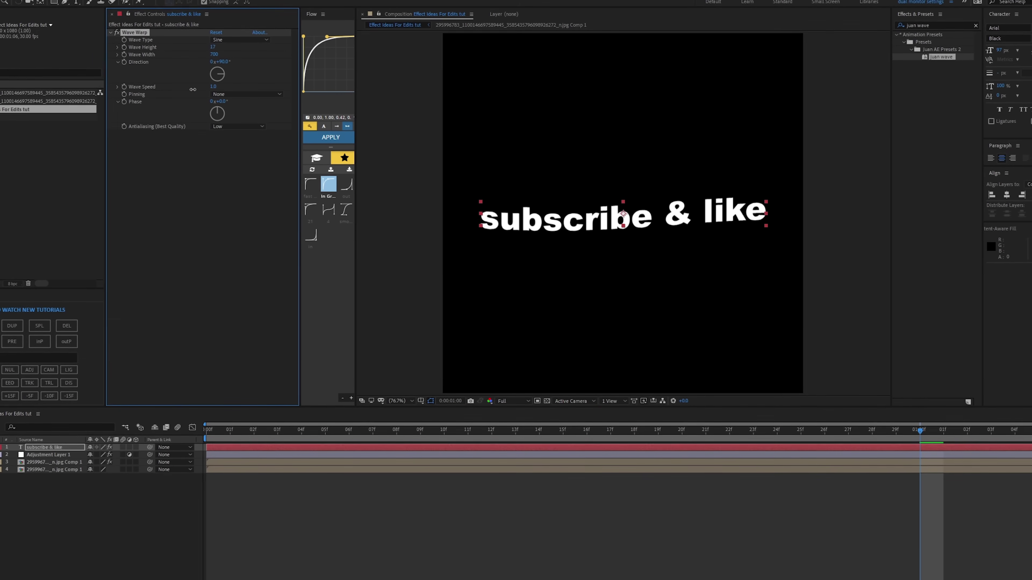
pyautogui.press('space')
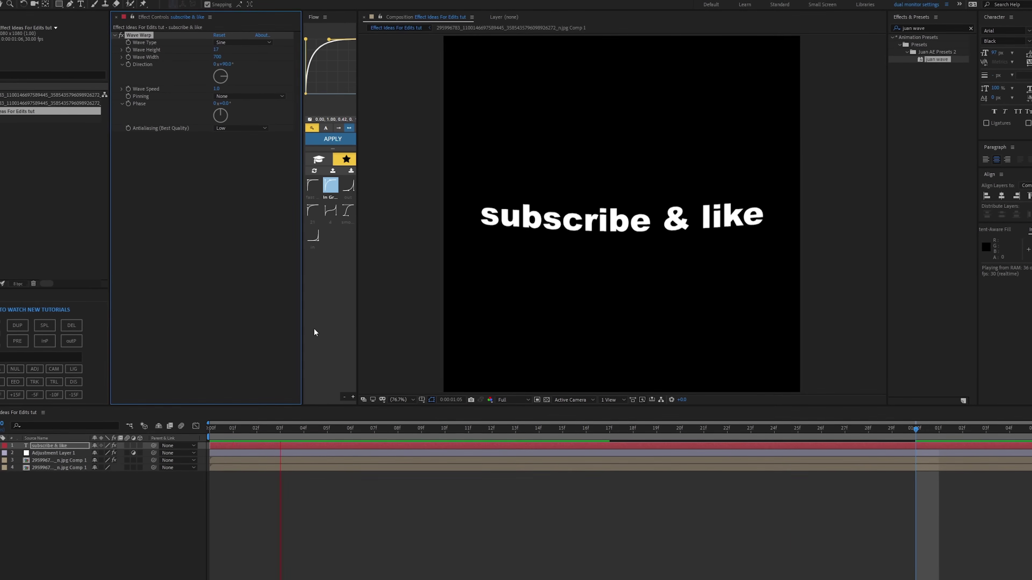
pyautogui.press('space')
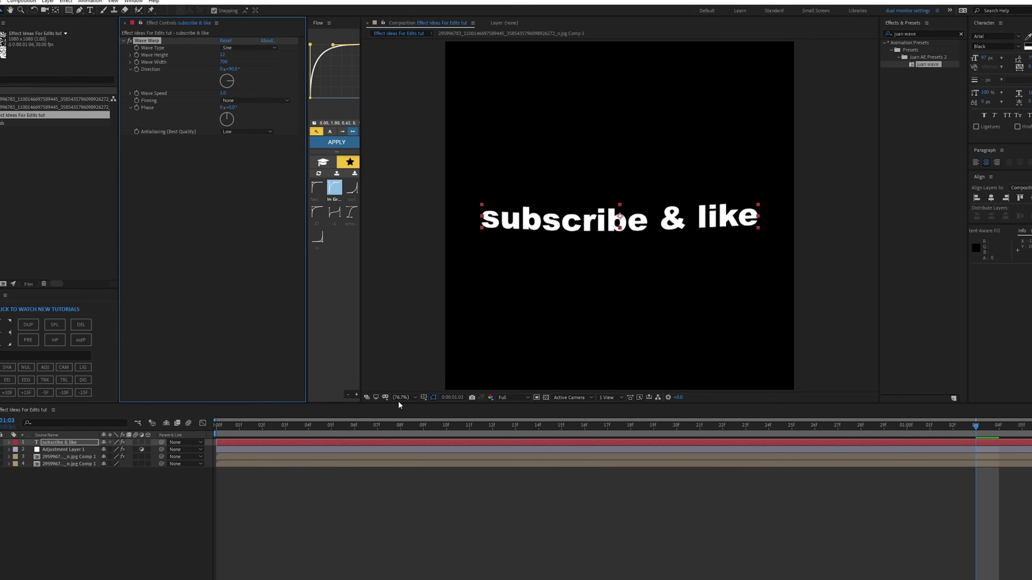
pyautogui.click(413, 513)
pyautogui.press('space')
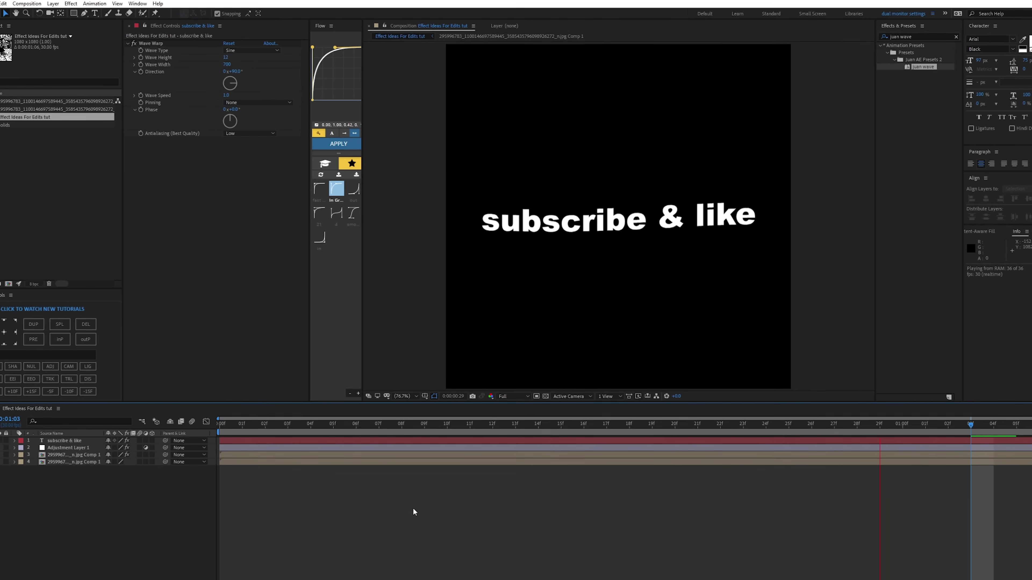